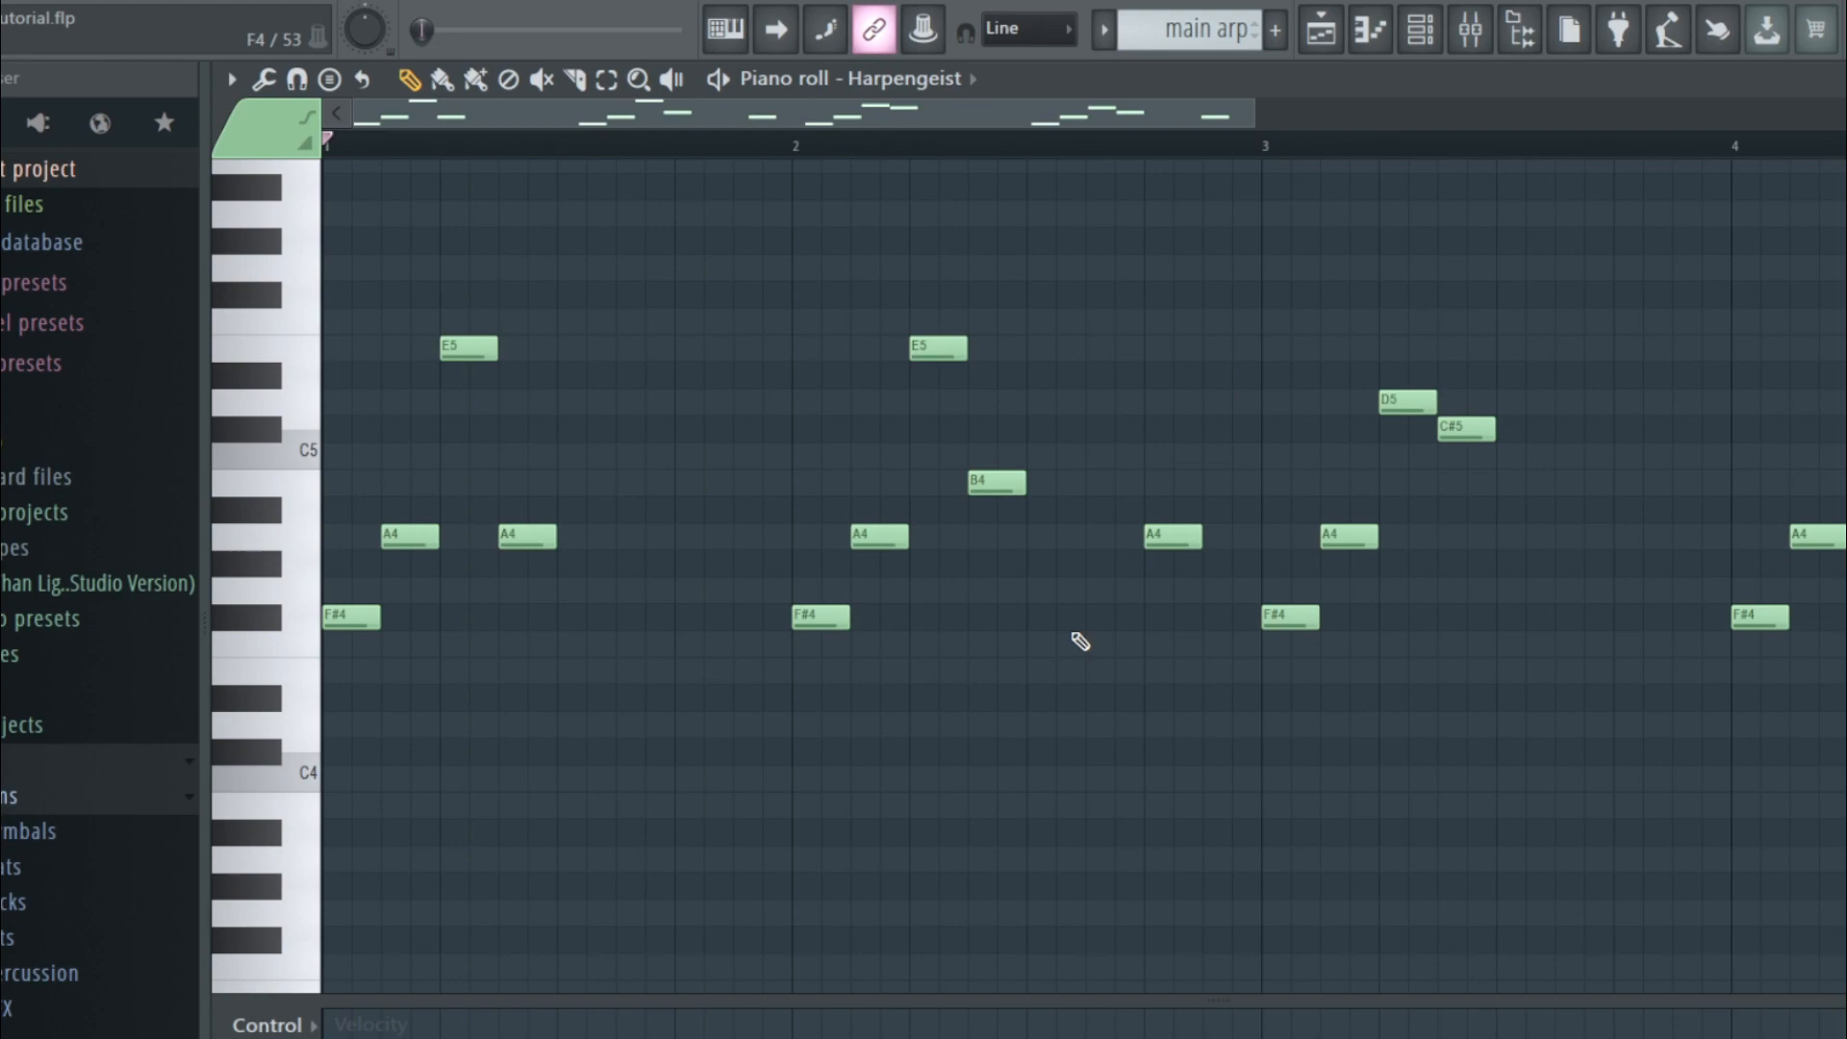
Step: Play the main arp and locate its Harpengeist preset in the Saif Sameer Synthwave pack of FLEX
key("space")
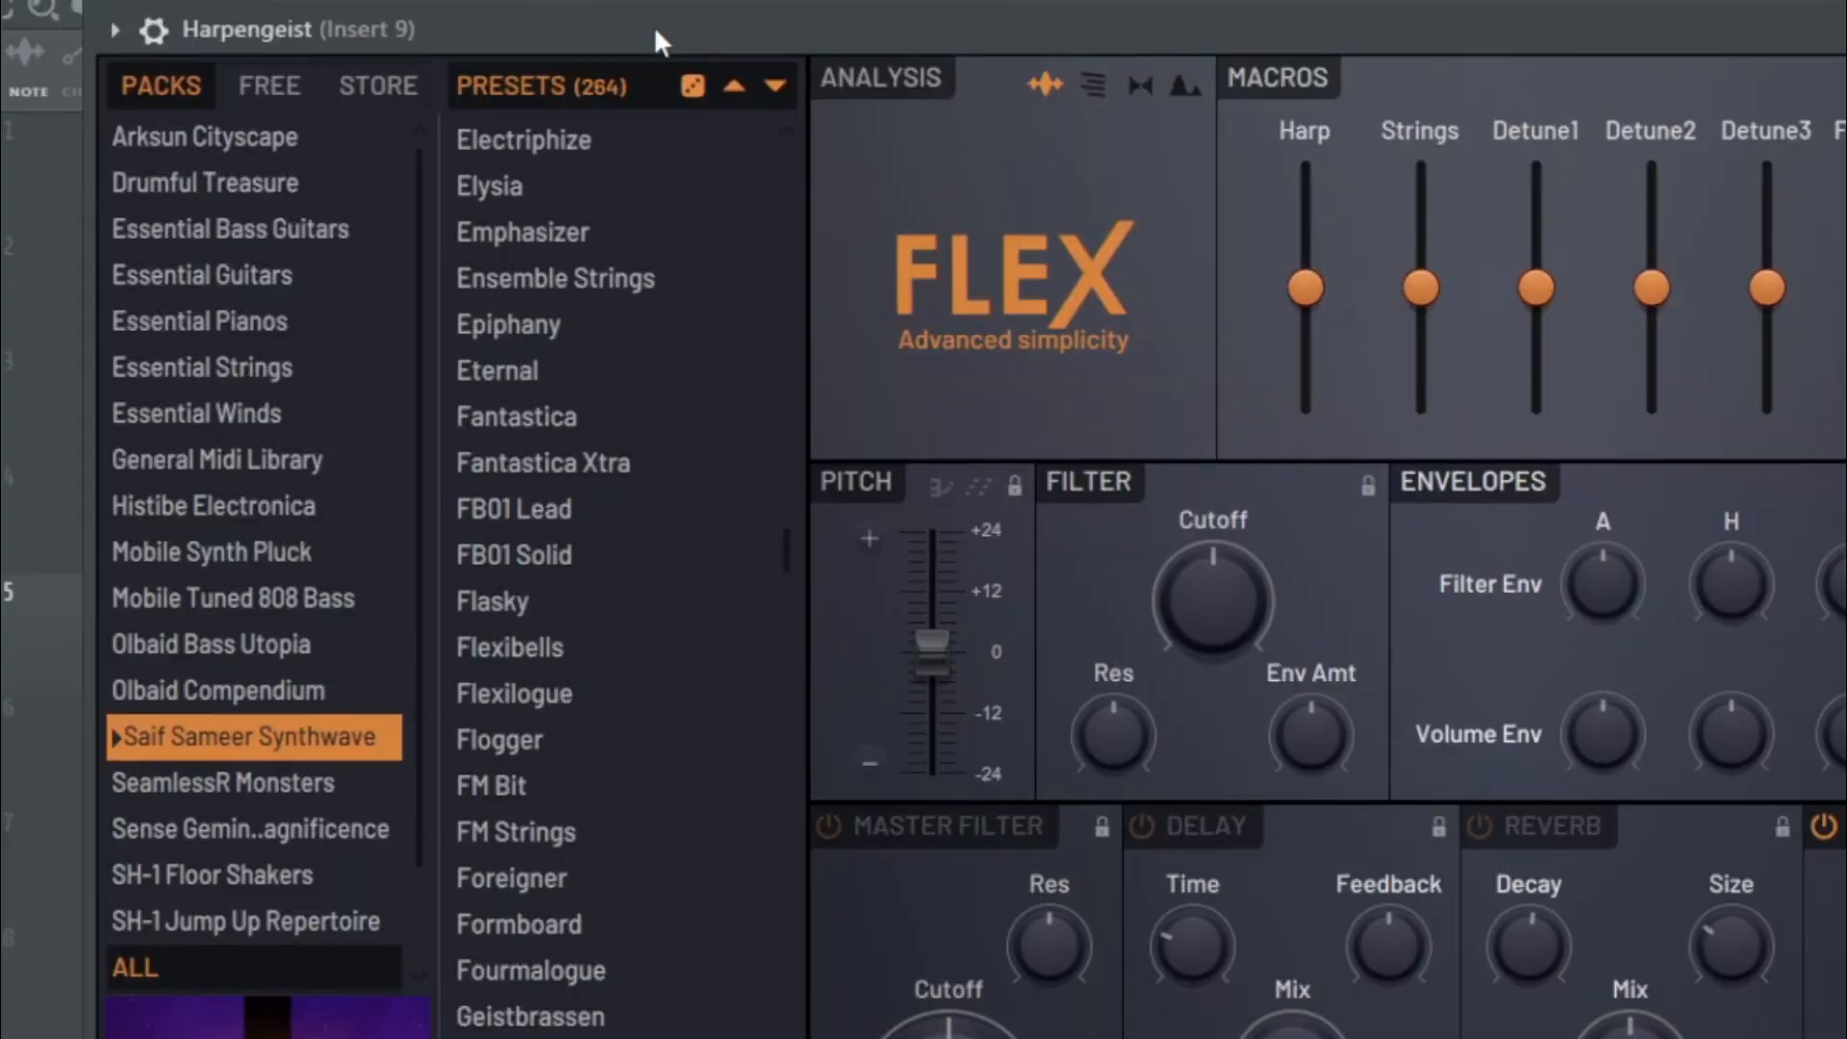
scroll(579, 487, "down", 10)
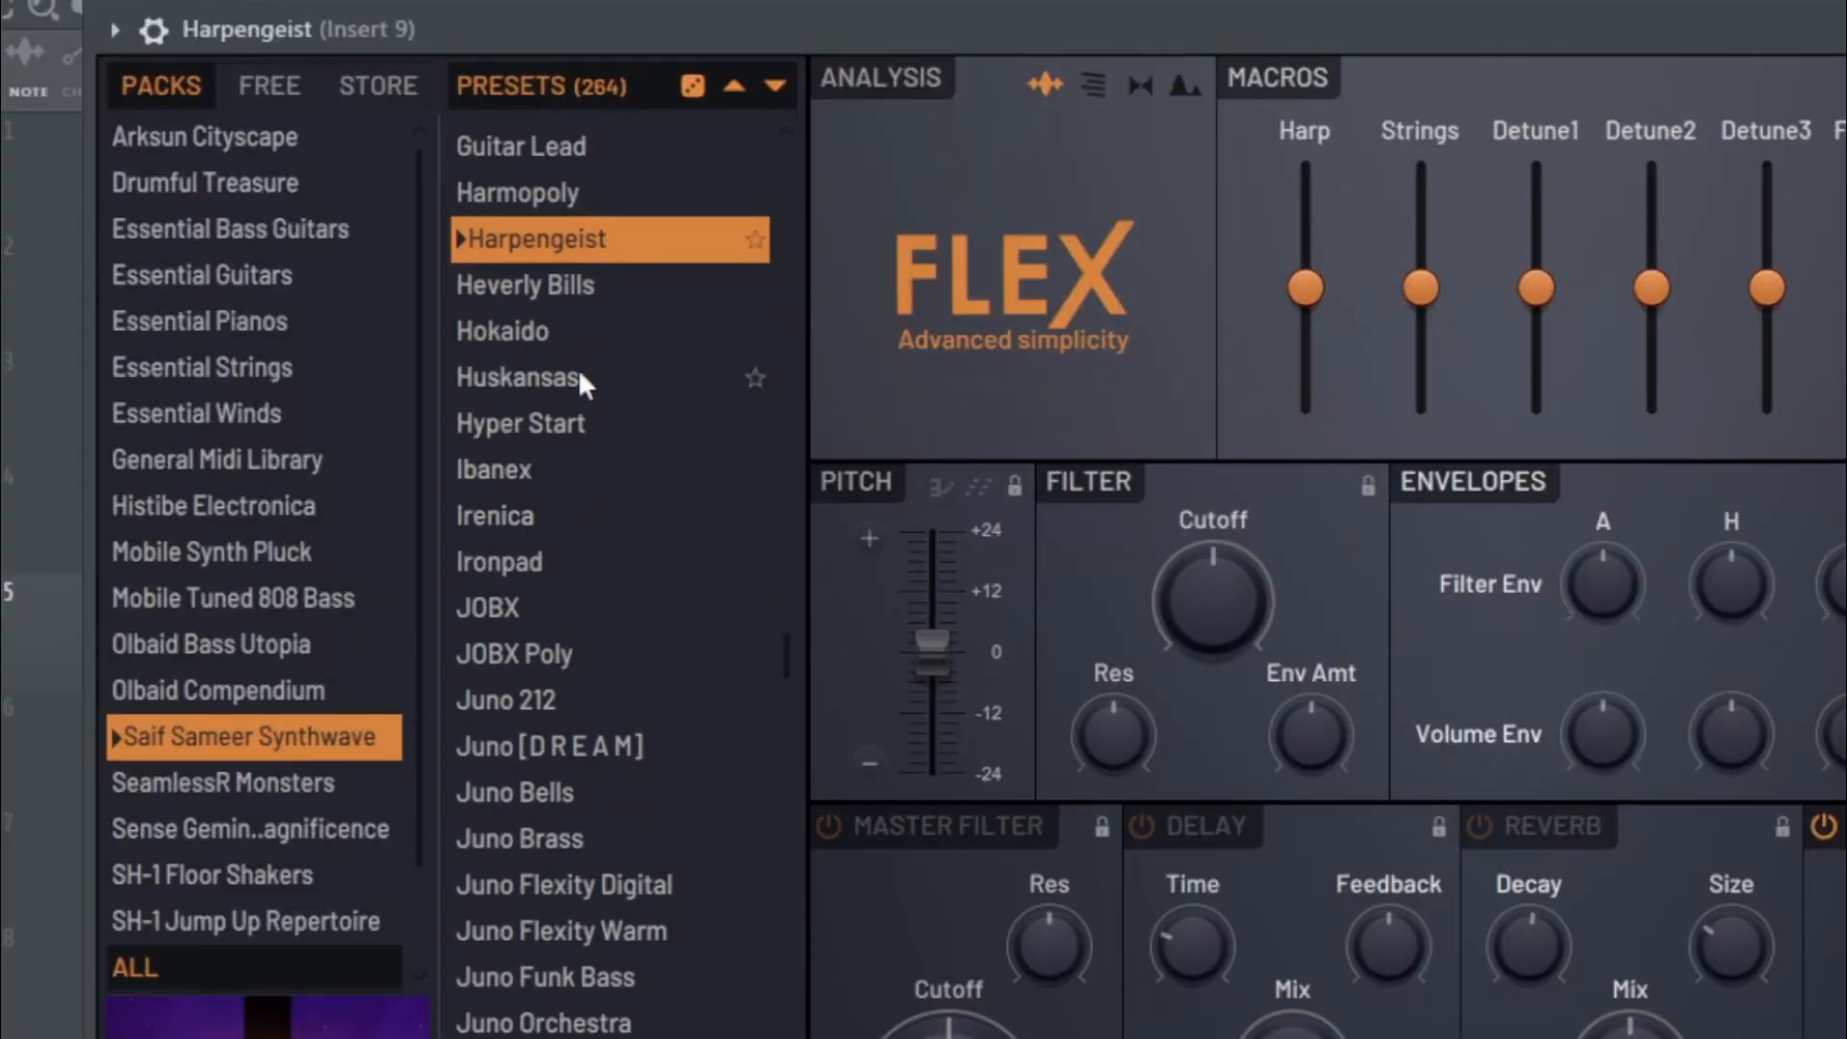
scroll(580, 239, "up", 4)
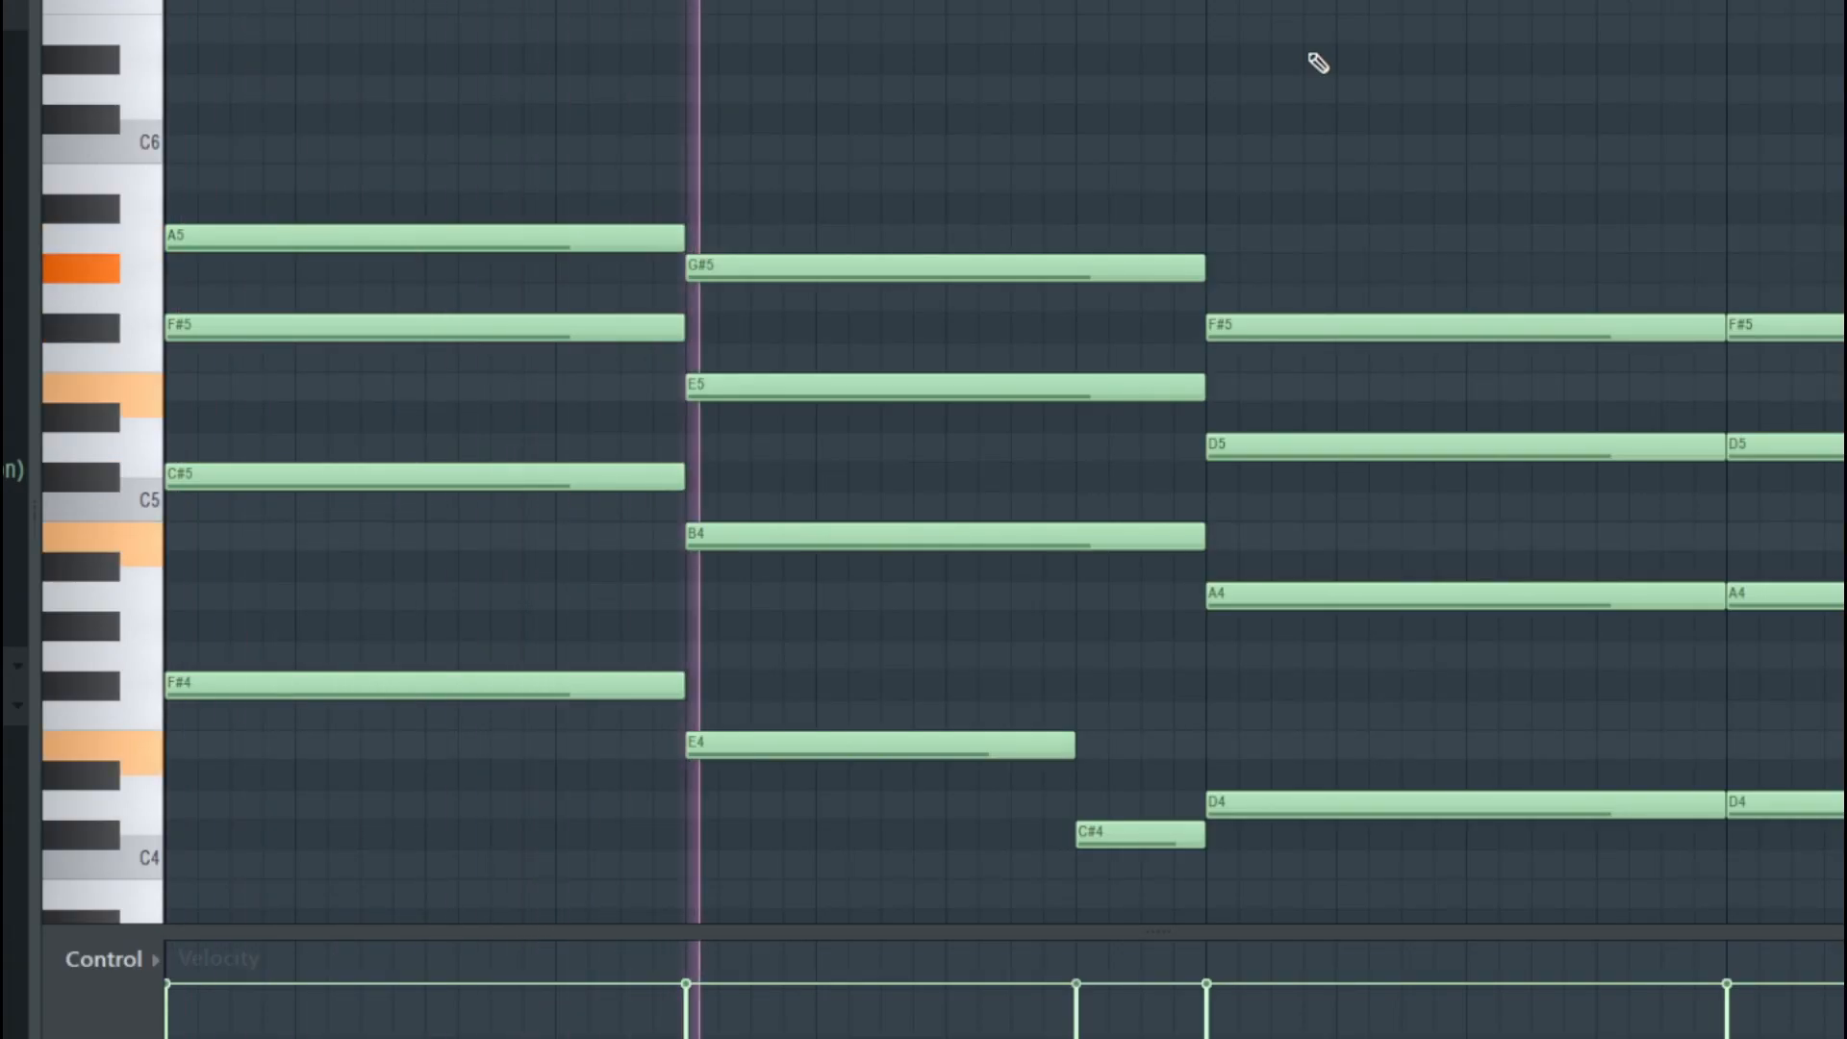
Step: Review the notes of the chords pattern in the piano roll
scroll(1318, 63, "down", 1)
scroll(1004, 462, "right", 3)
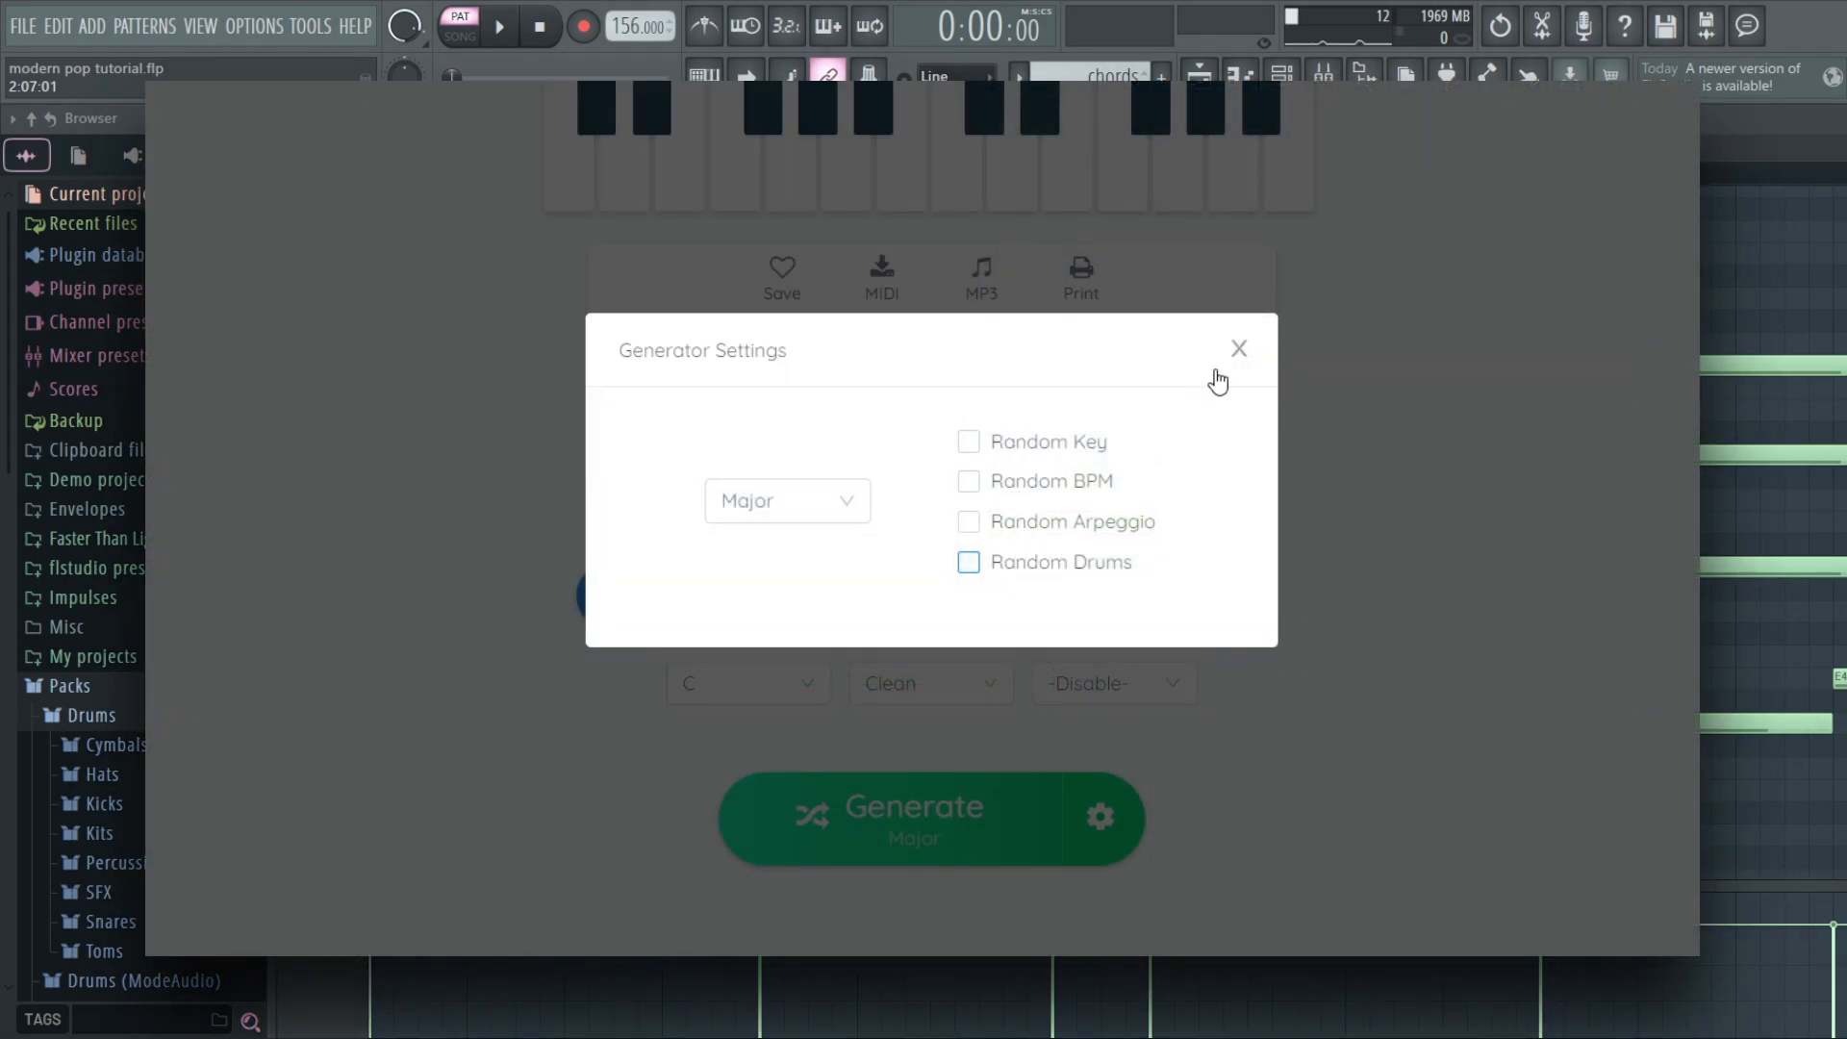
Step: Set the online chord generator's key to A and generate a major progression
left_click(1239, 350)
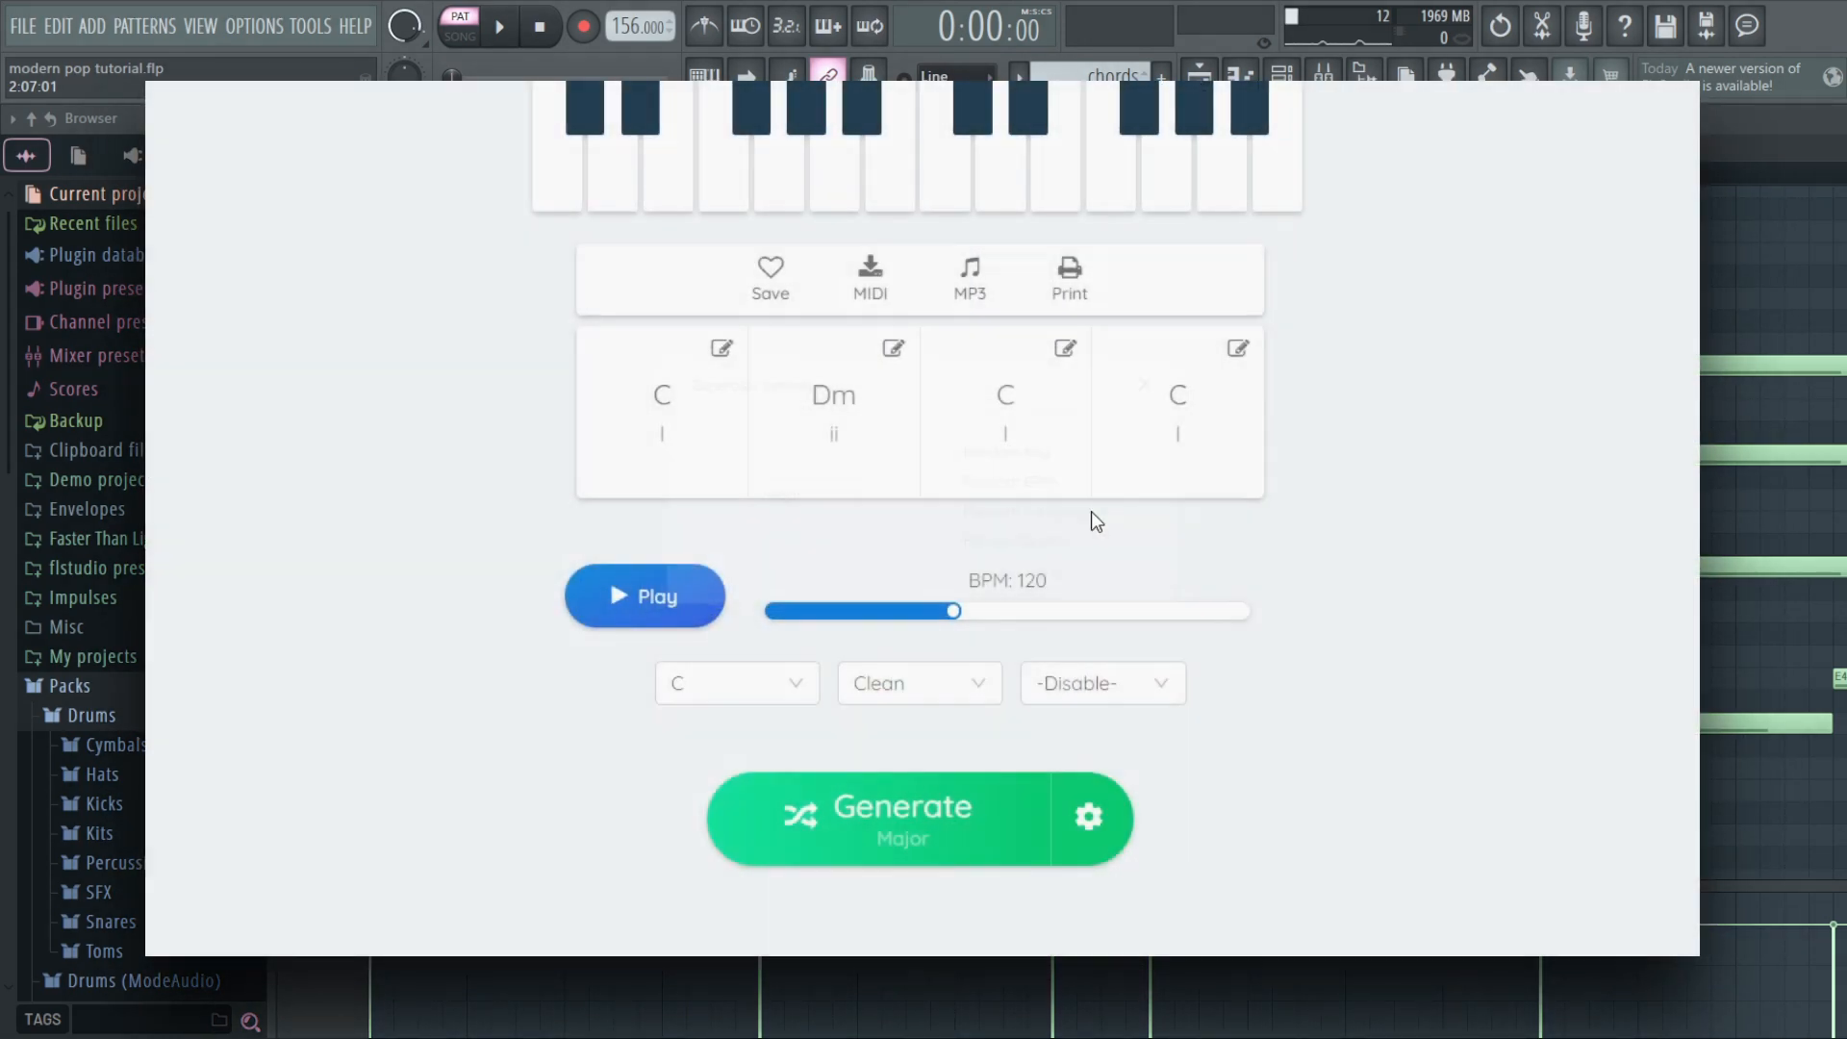
left_click(714, 694)
scroll(731, 904, "down", 2)
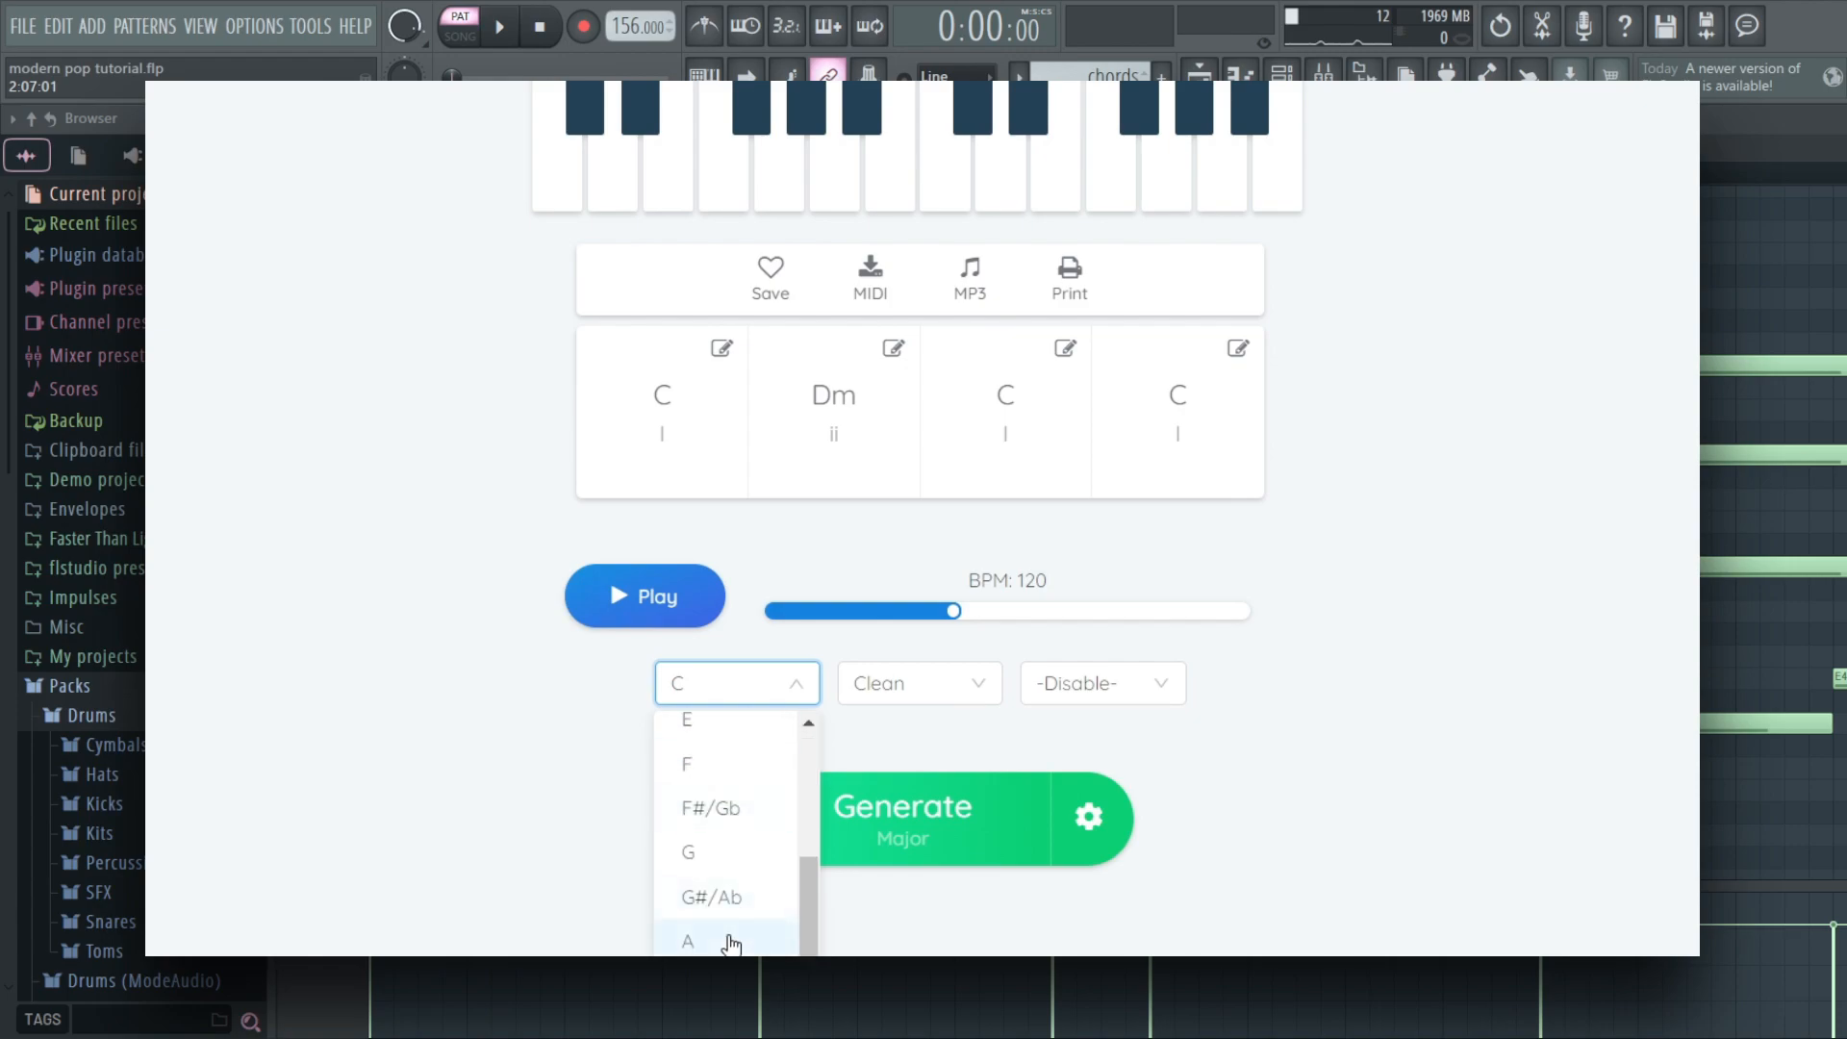
left_click(731, 943)
left_click(884, 833)
Step: Play the generated progression and audition its four chords one by one
left_click(660, 606)
left_click(660, 606)
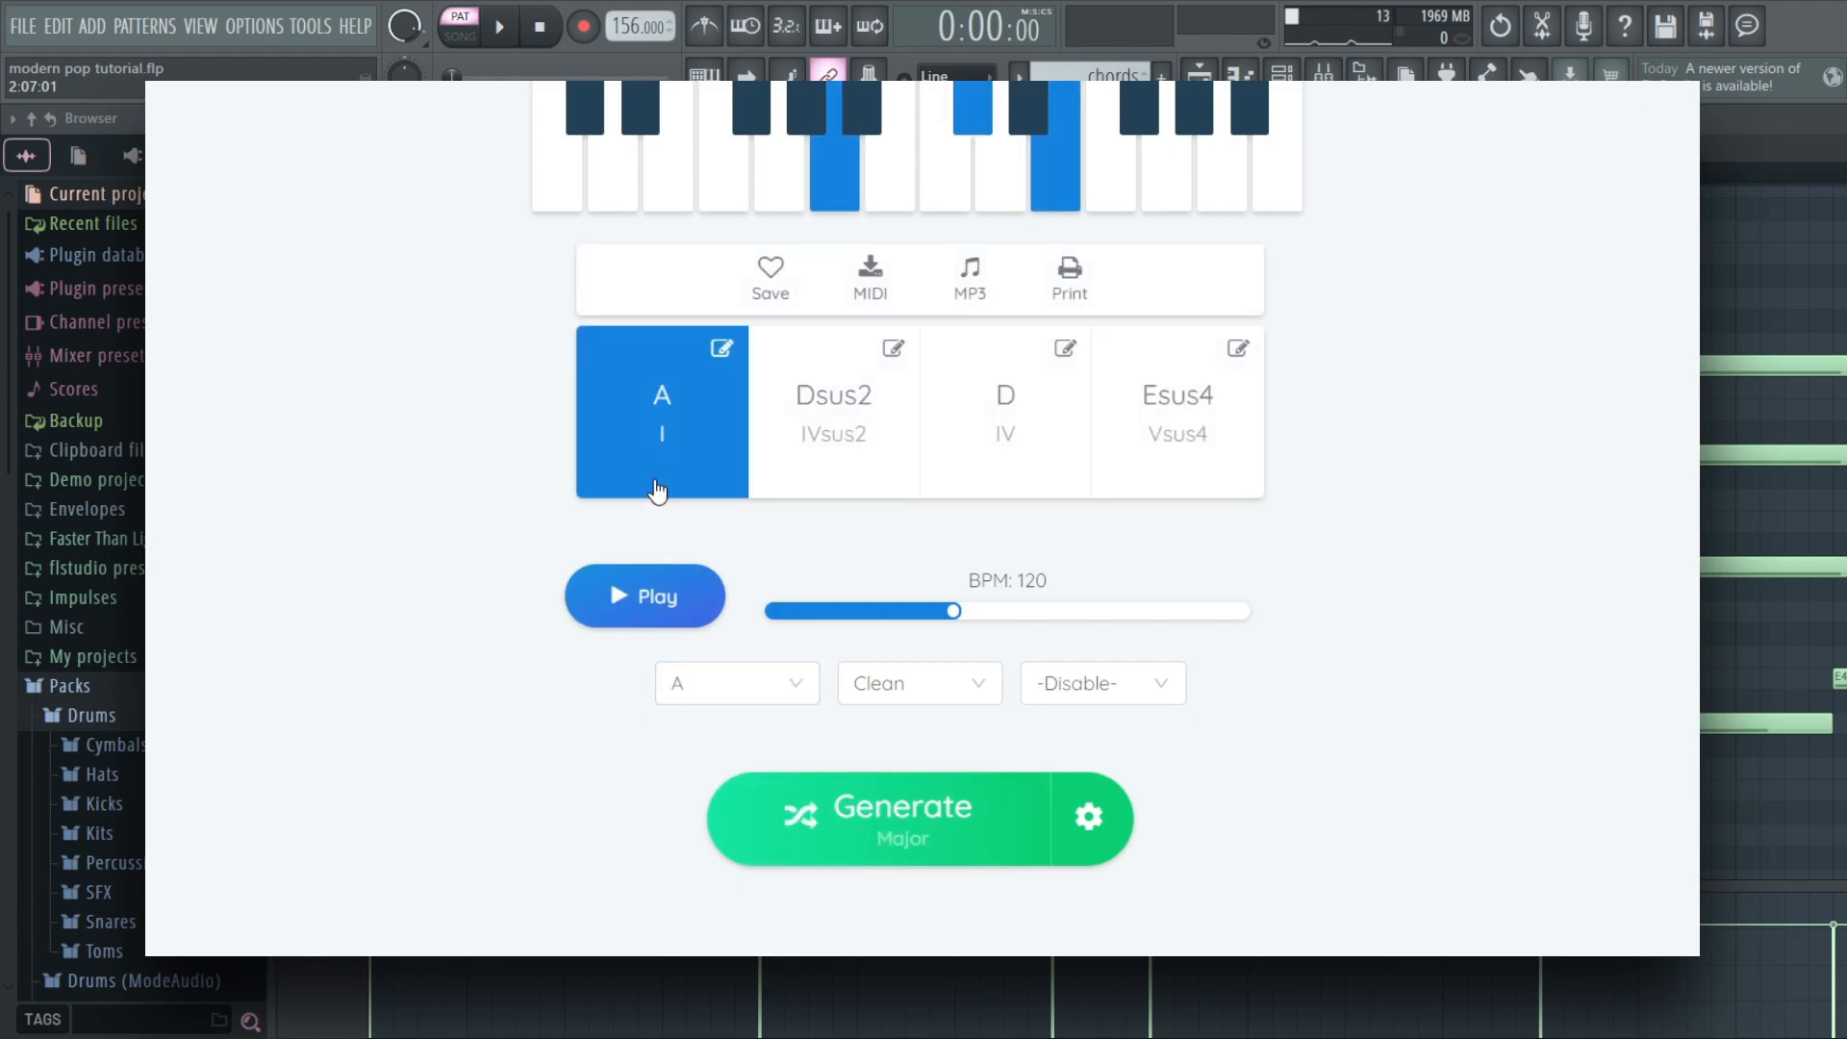
left_click(767, 462)
left_click(1010, 457)
left_click(1195, 460)
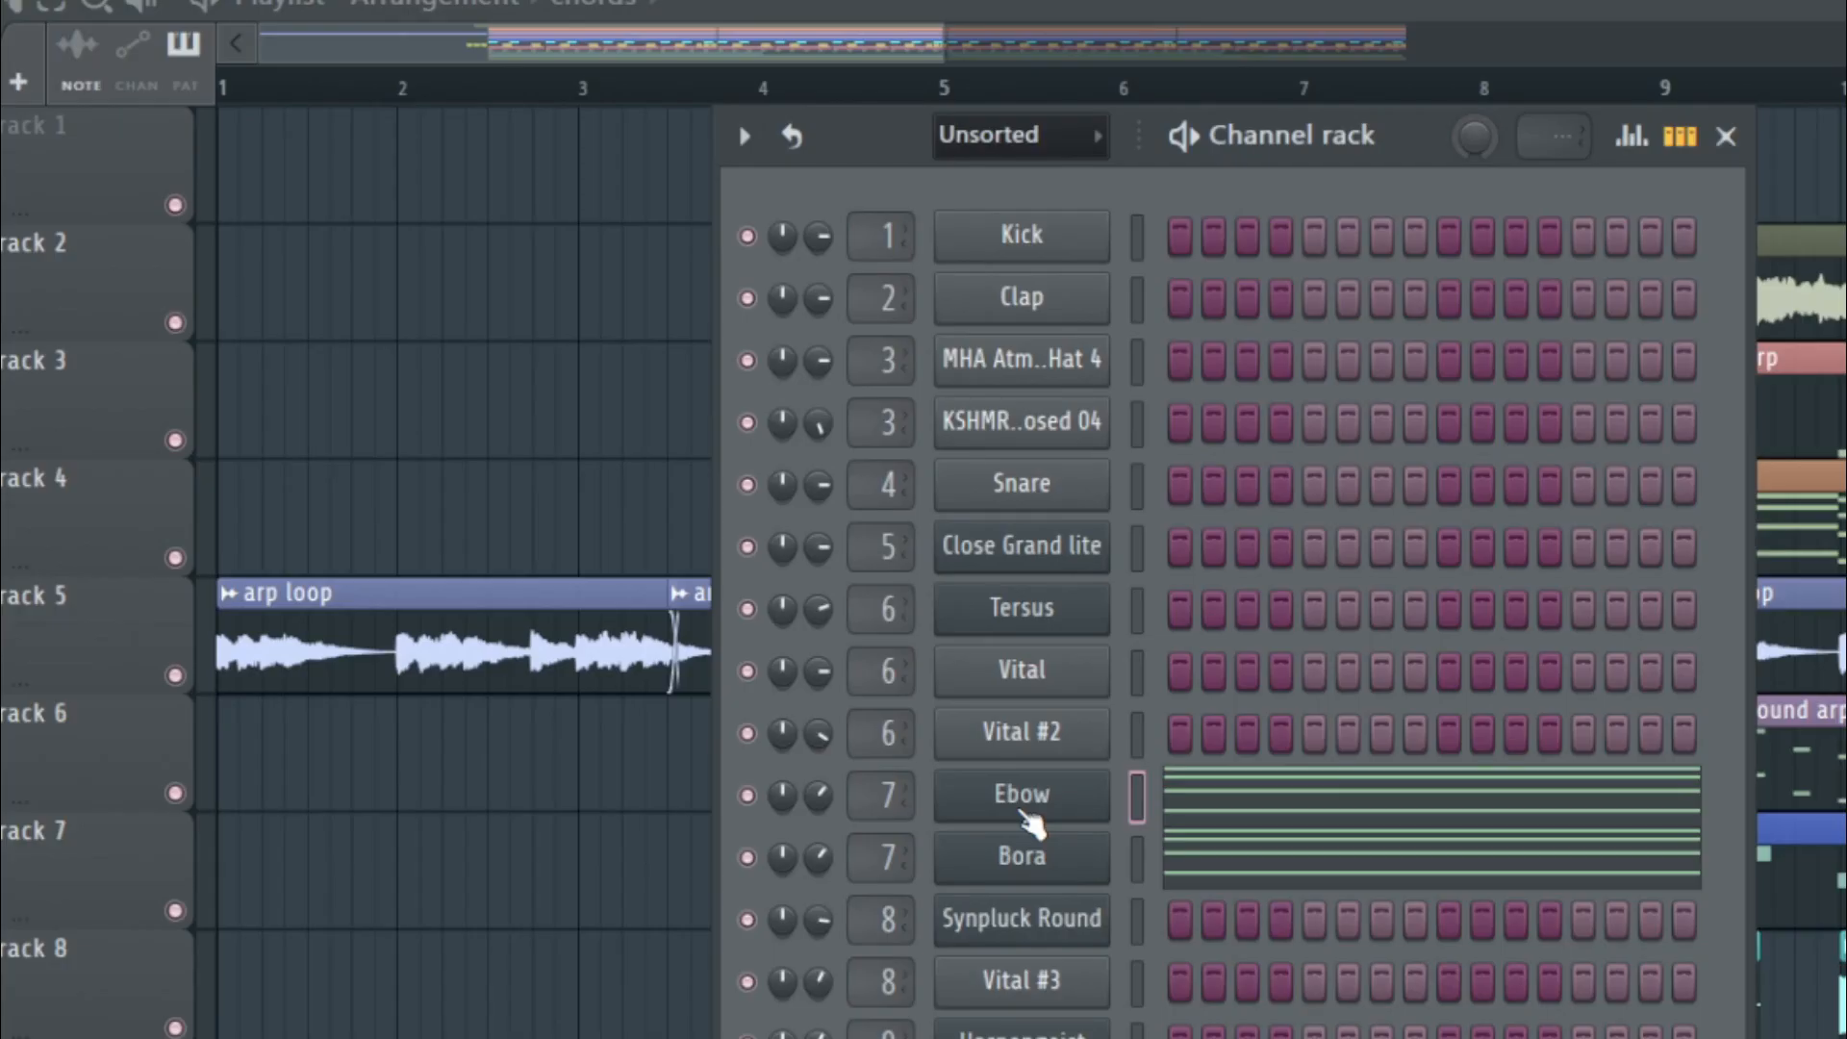
Step: Examine the FLEX presets of the Ebow and Bora channels and audition the two chord layers by toggling their mutes
left_click(1010, 808)
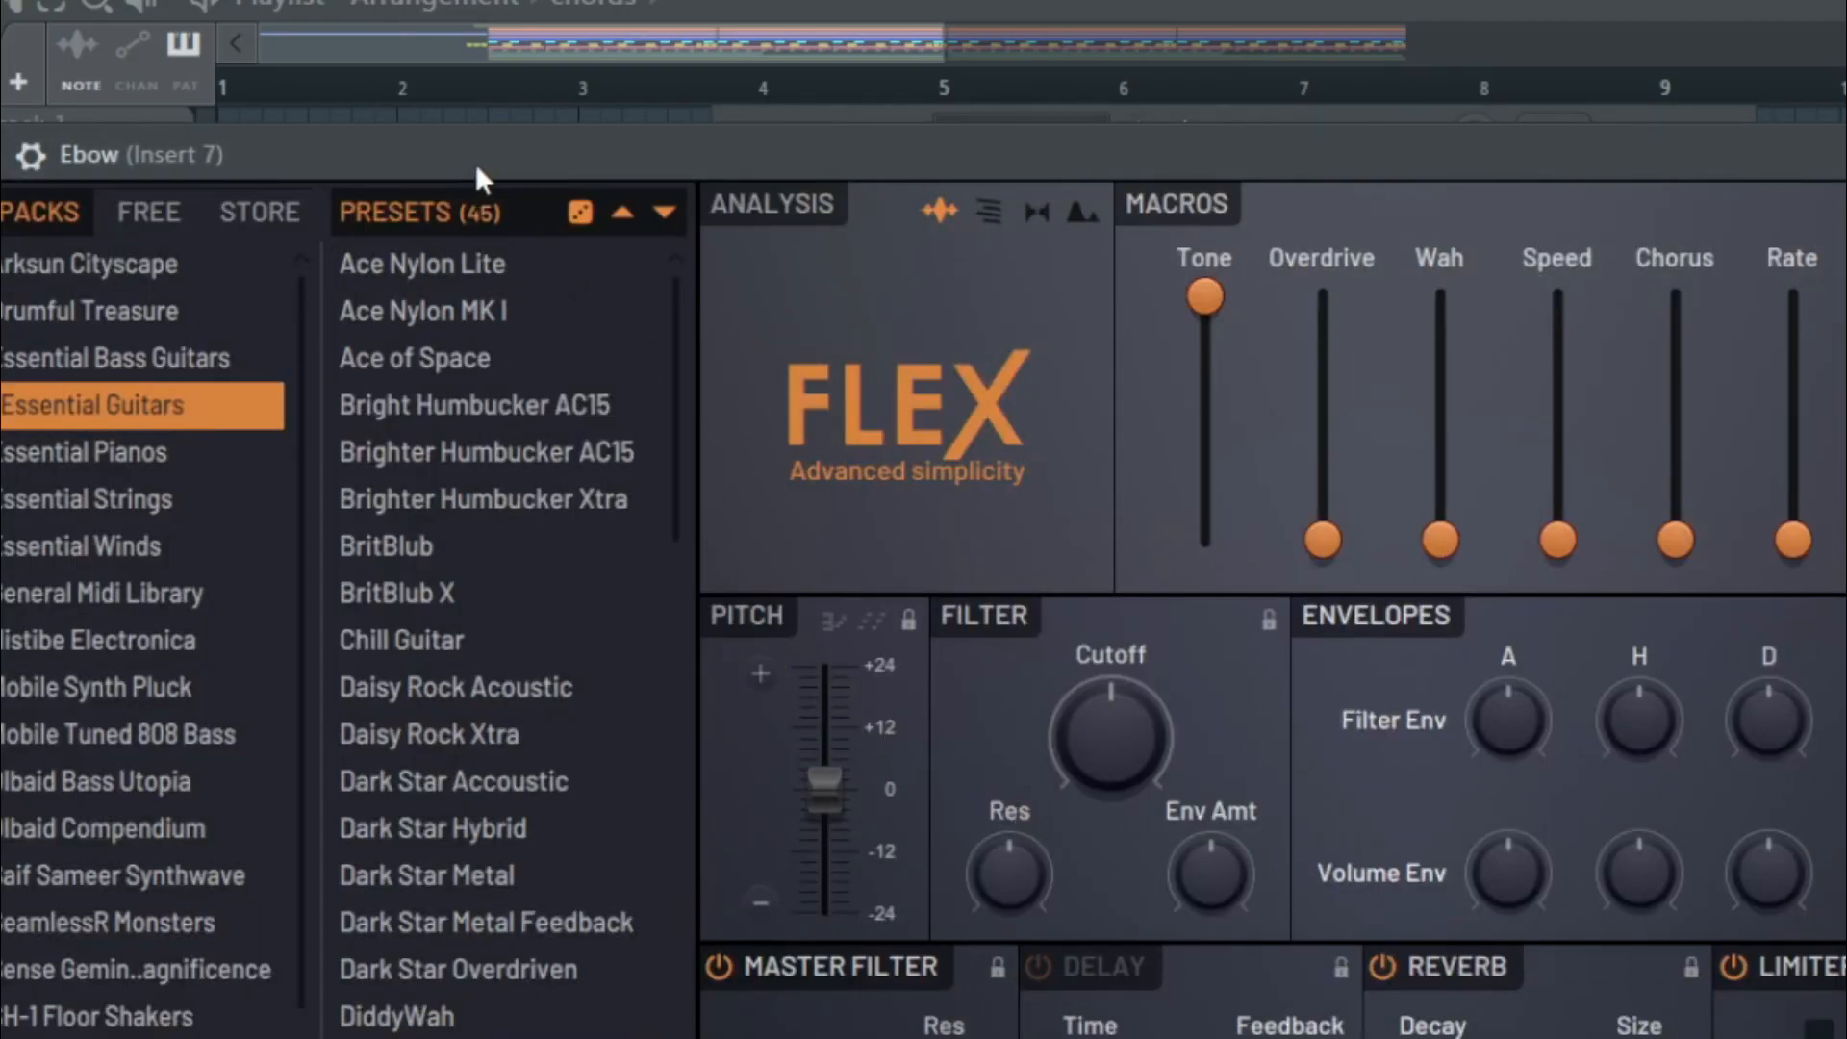
left_click_drag(477, 165, 624, 51)
scroll(673, 631, "down", 3)
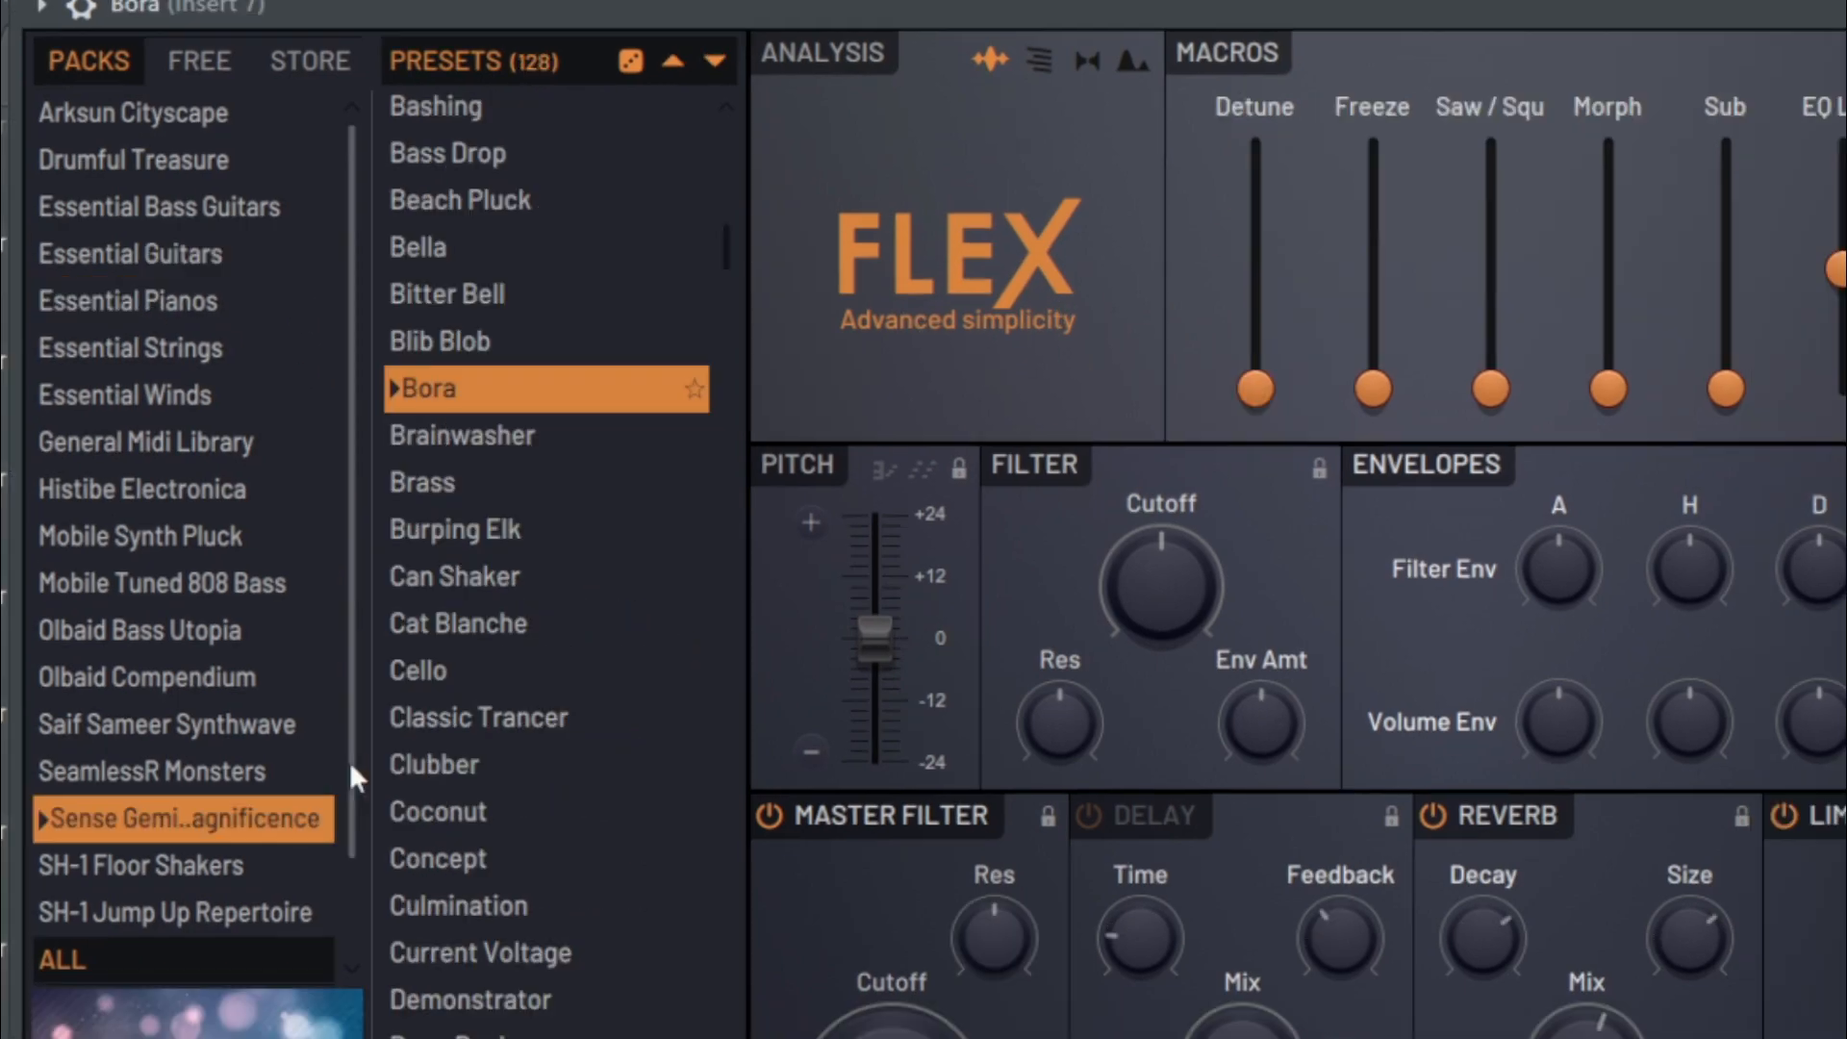
scroll(404, 538, "down", 1)
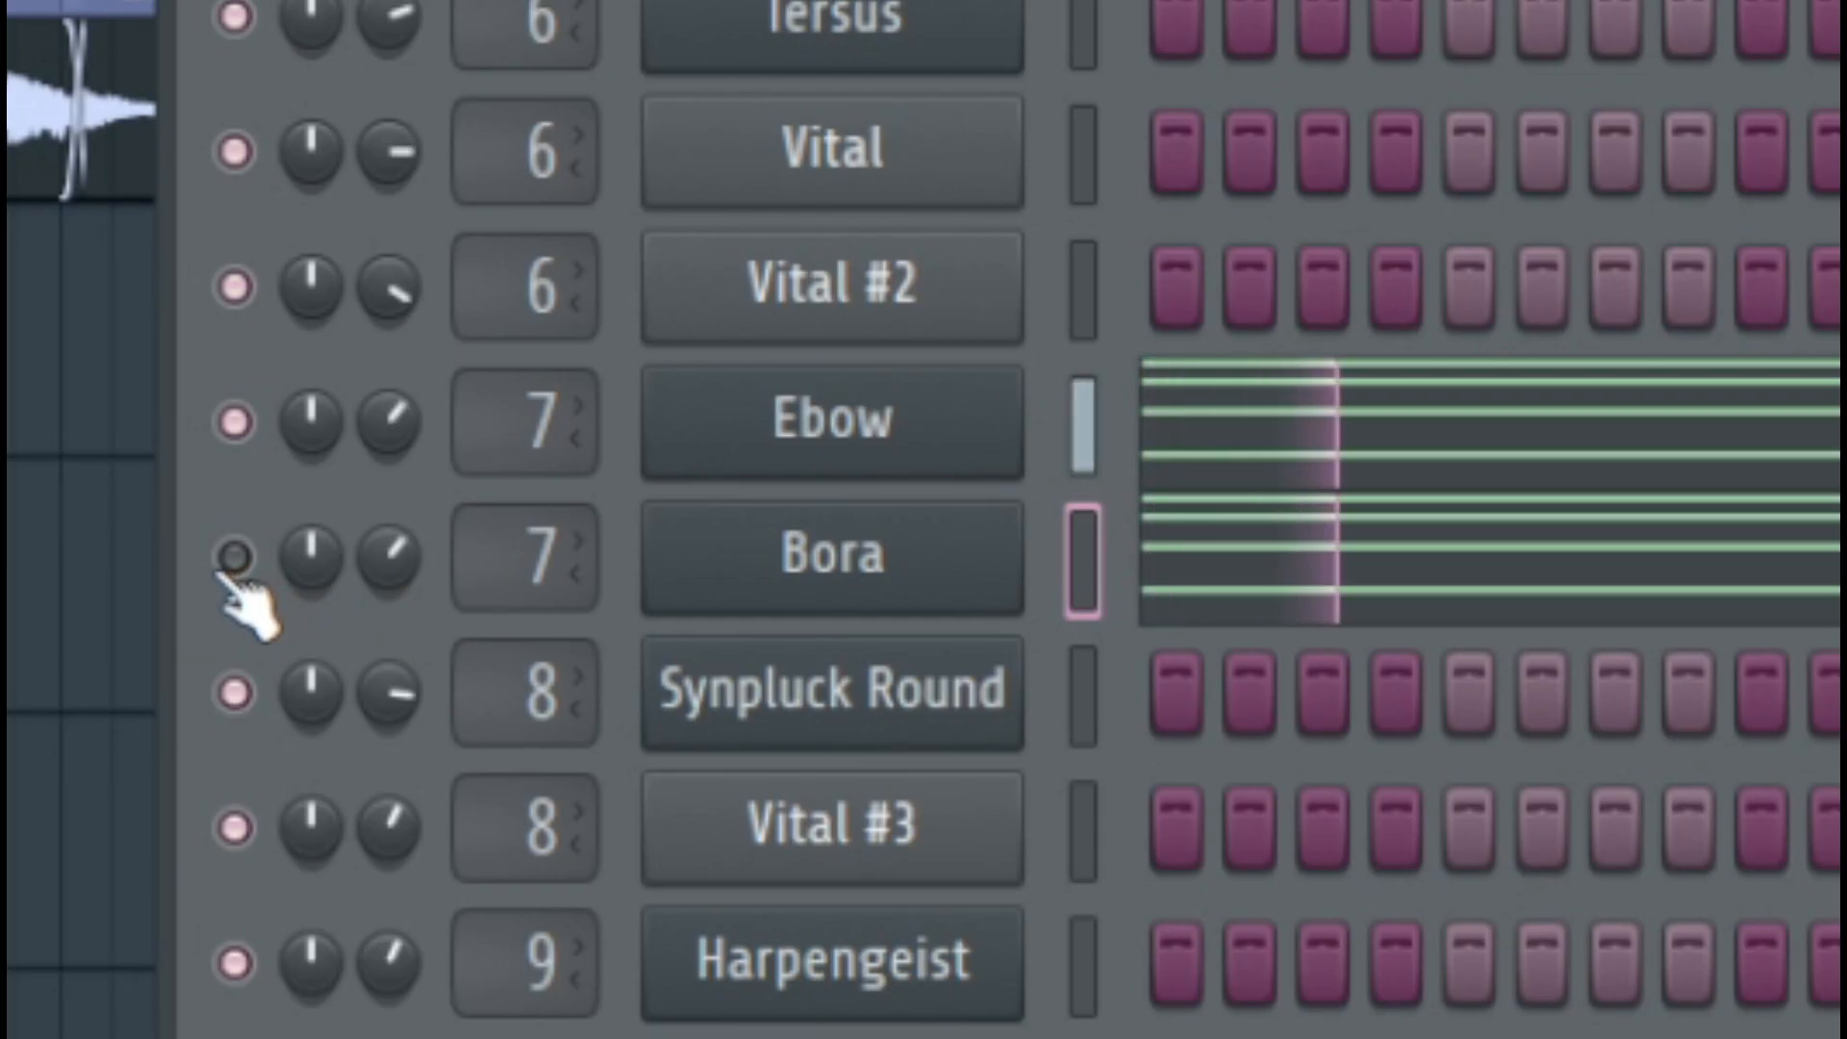
left_click_drag(234, 556, 234, 420)
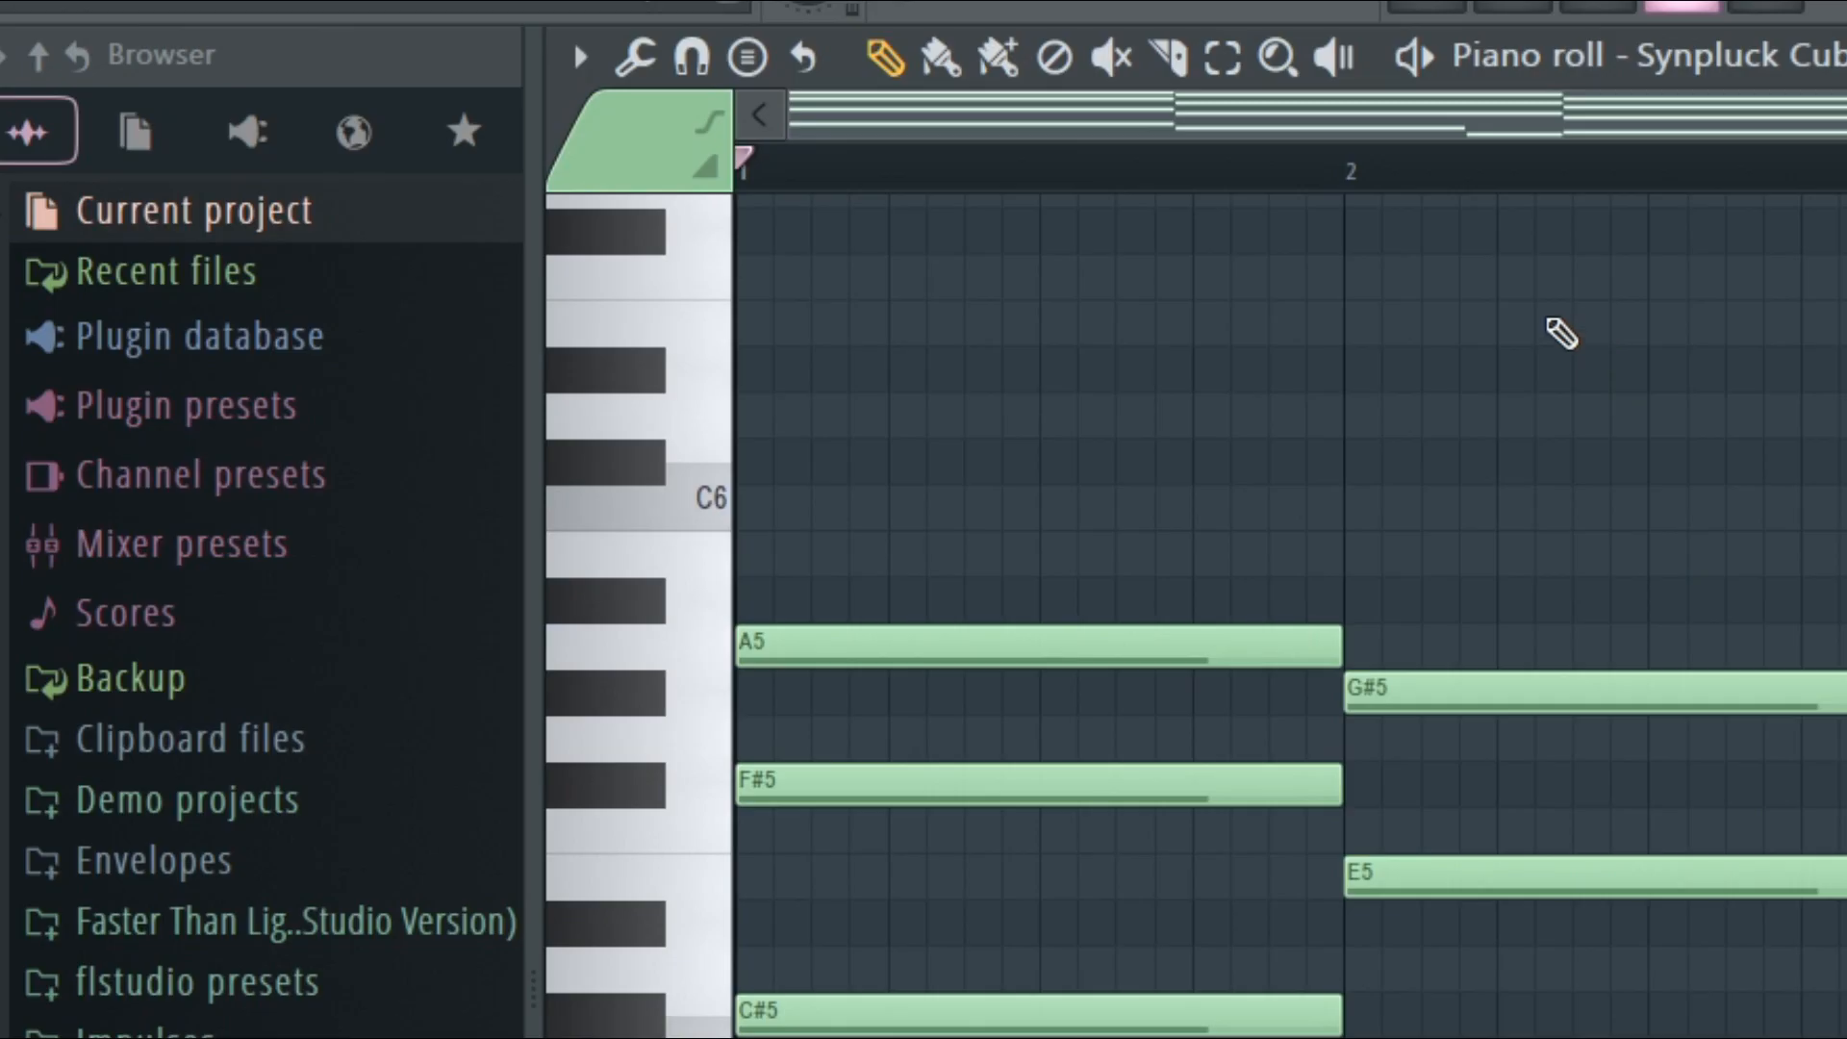
Step: Arpeggiate the Synpluck Cube chord notes using the Normal pattern with Block sync, and play the result
left_click(634, 60)
left_click(819, 620)
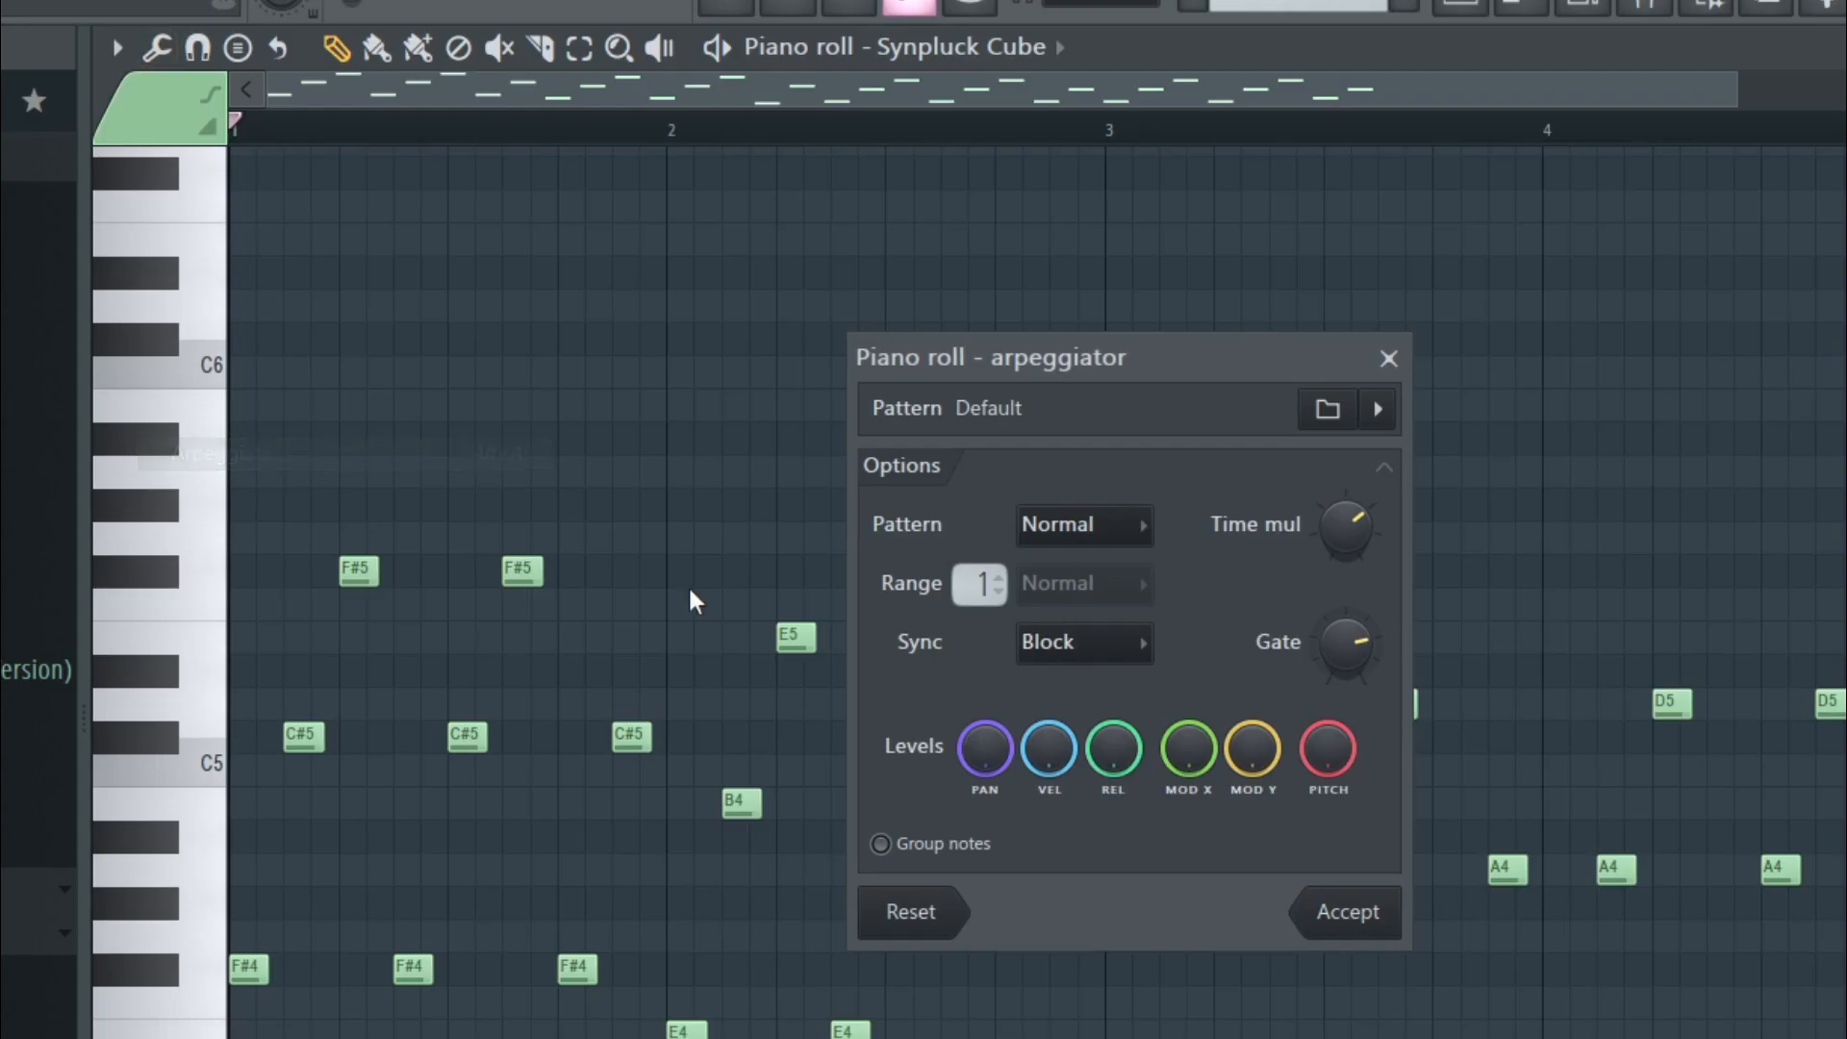
left_click(1396, 909)
scroll(1529, 475, "down", 3)
key("space")
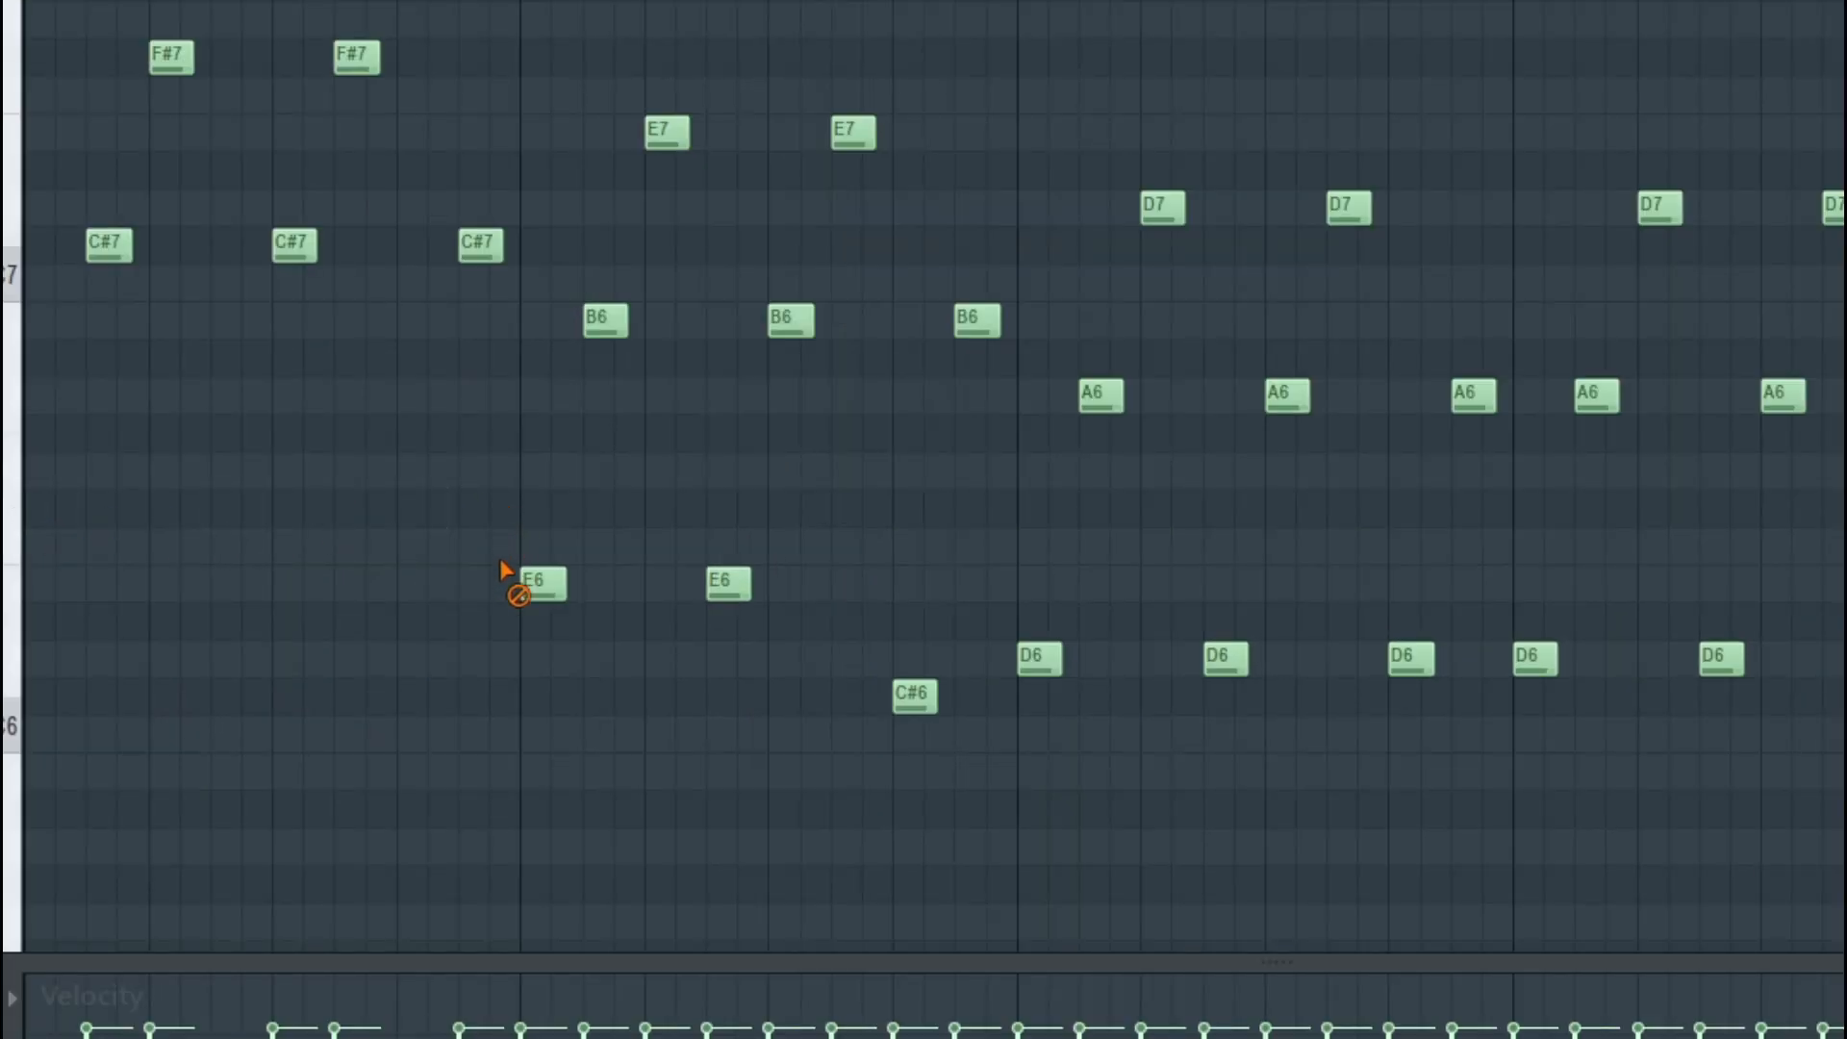
Step: Delete the low bass notes of the arpeggio and shift the remaining notes left to start at bar 1
mouse_move(926, 709)
left_mouse_down()
mouse_move(1216, 665)
mouse_move(1755, 652)
left_mouse_up()
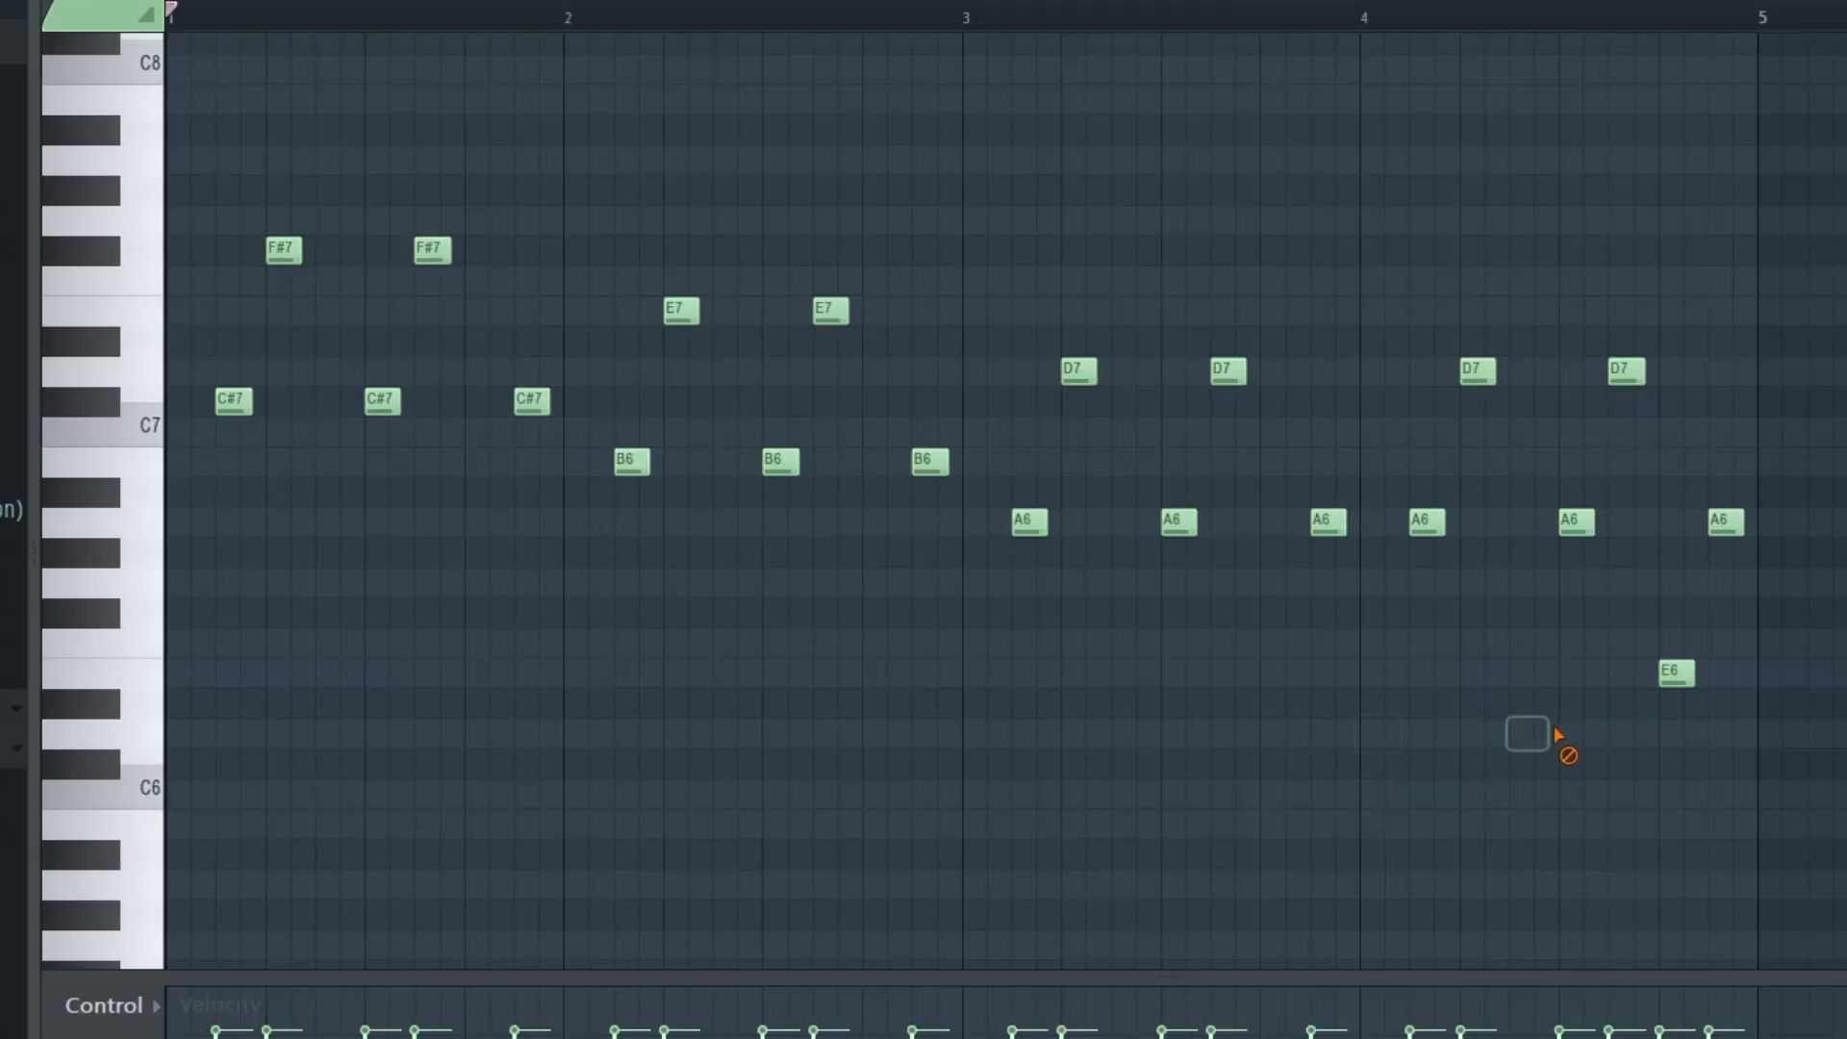
key("shift+Left")
key("shift+Left")
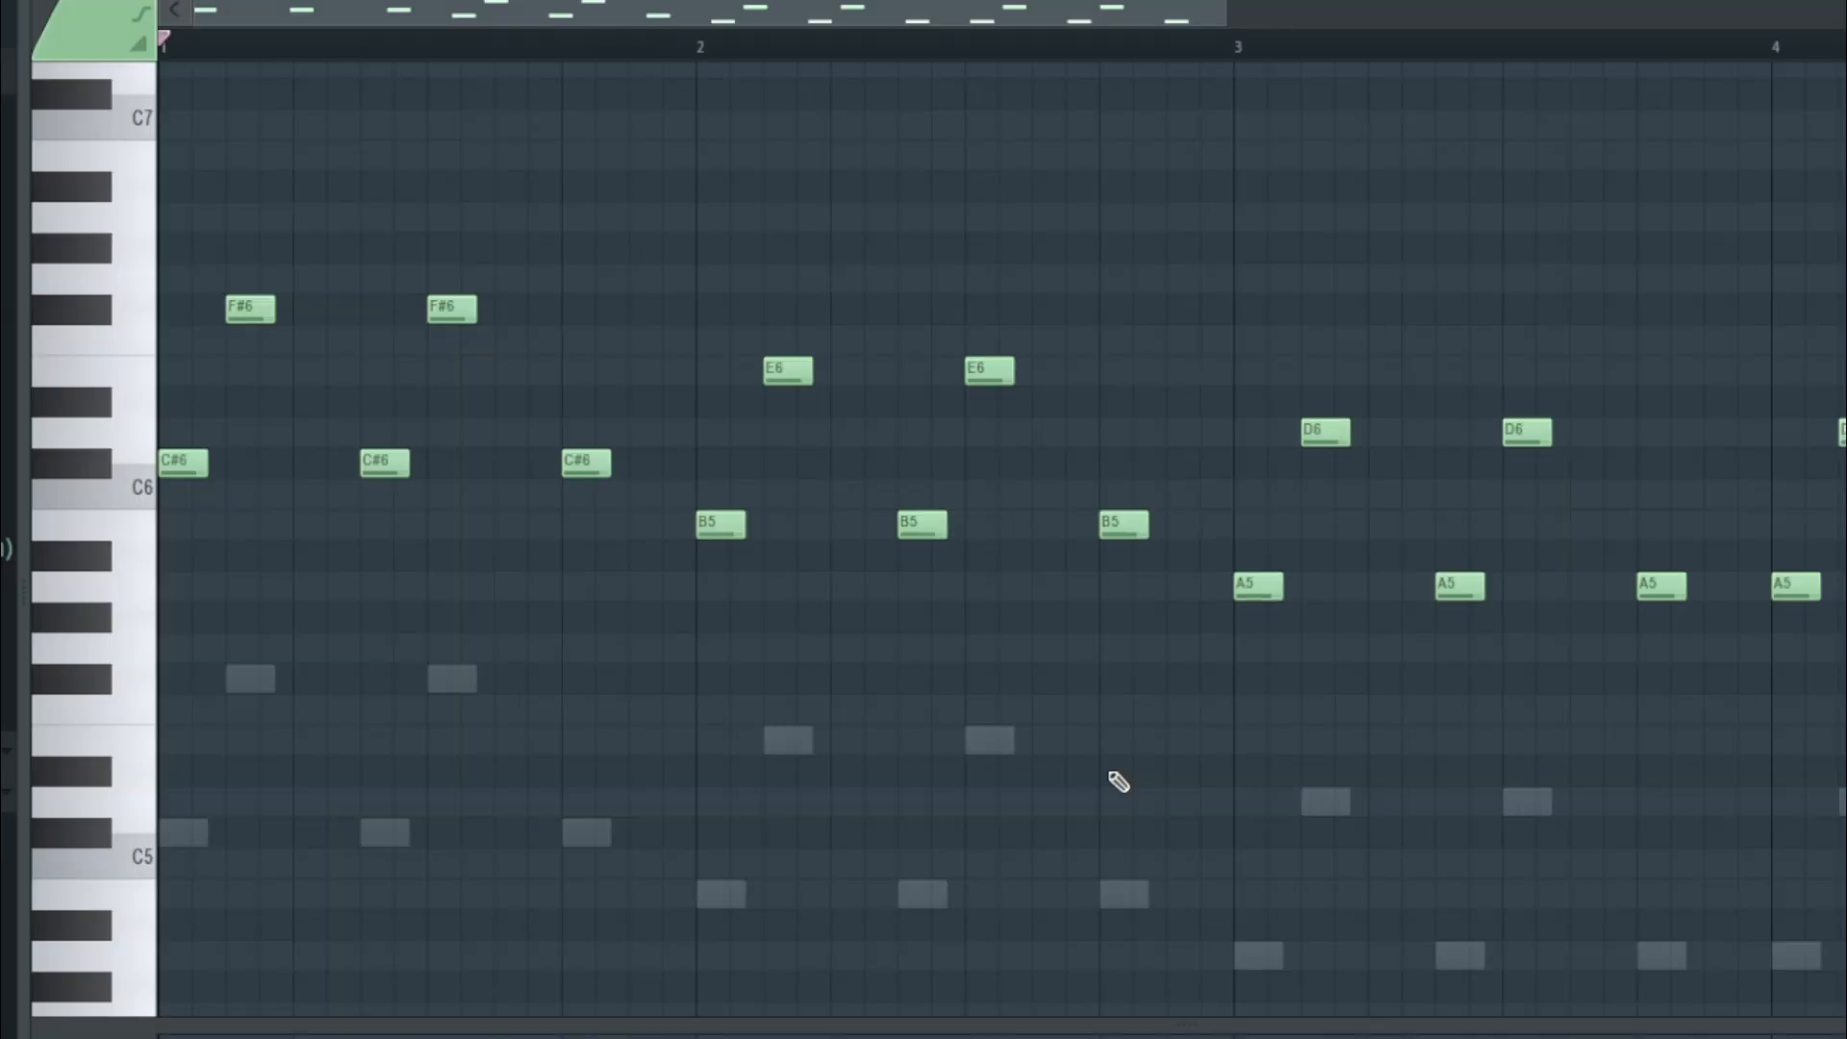
Step: Play the background arp and audition its Synpluck Round and Vital #3 layers
key("space")
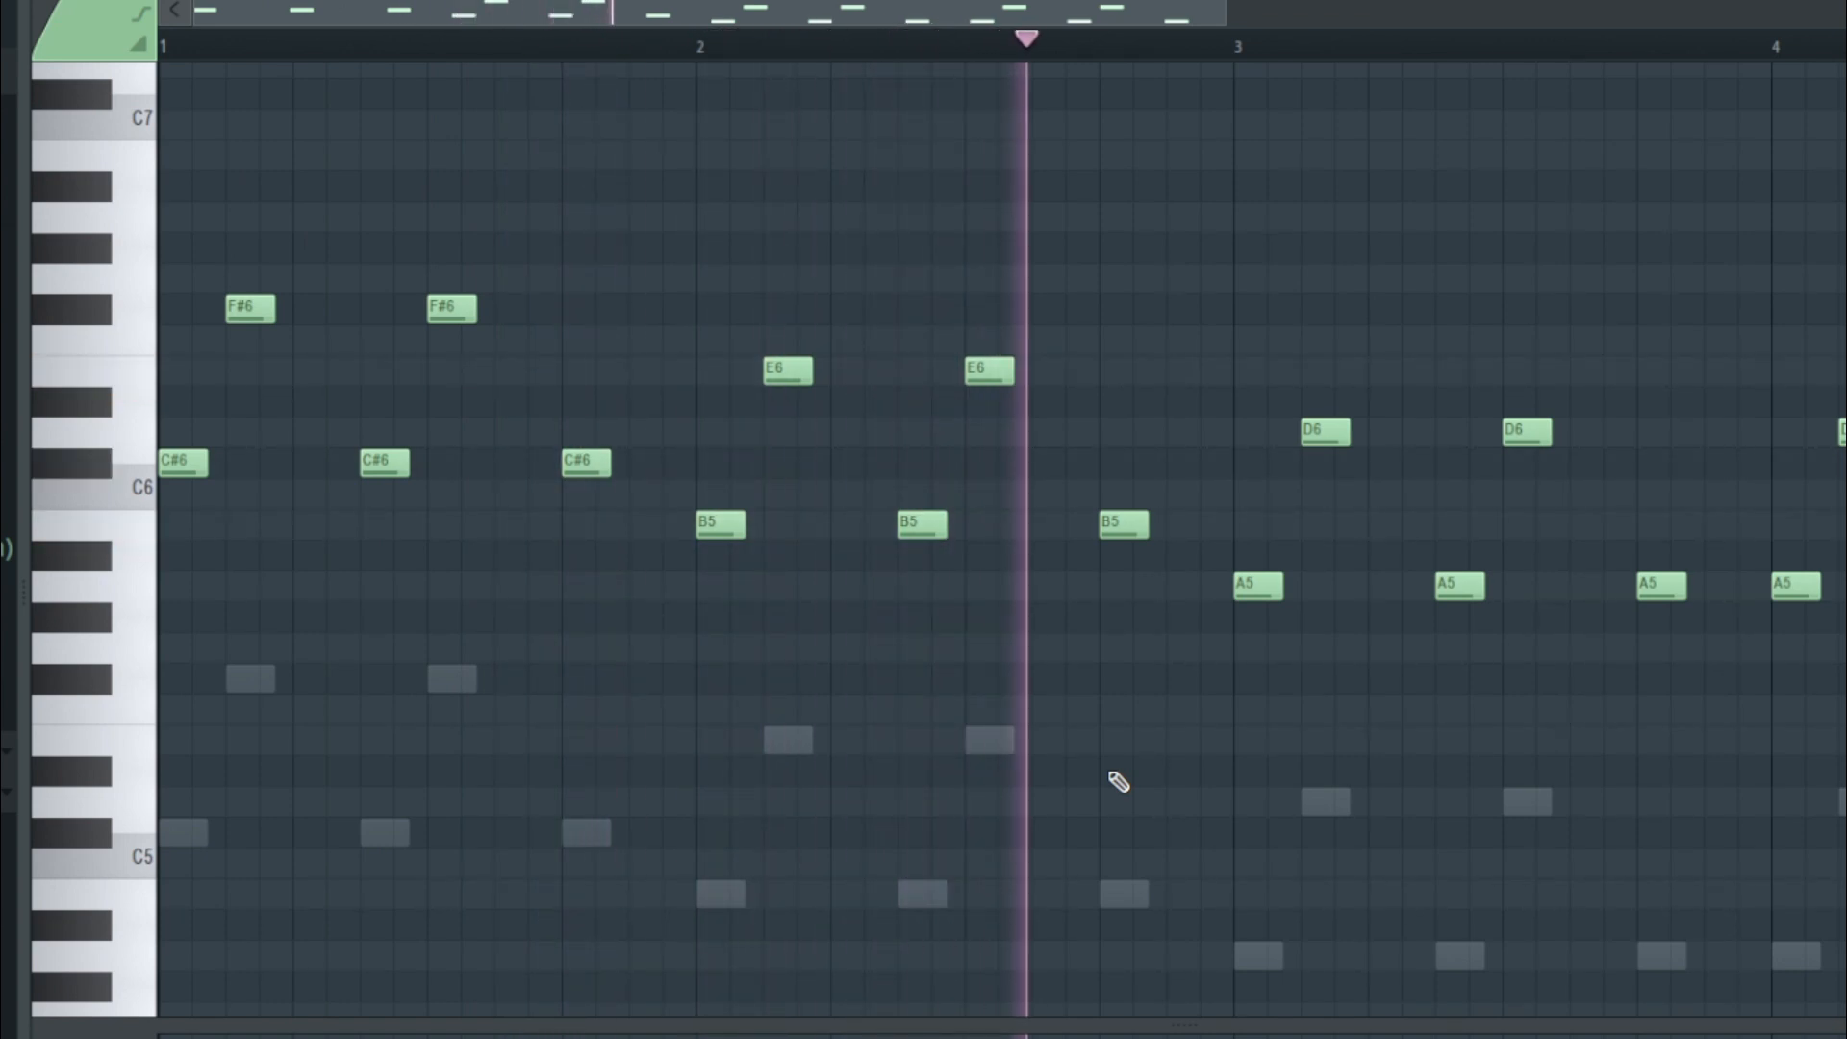
left_click_drag(1068, 11, 1276, 12)
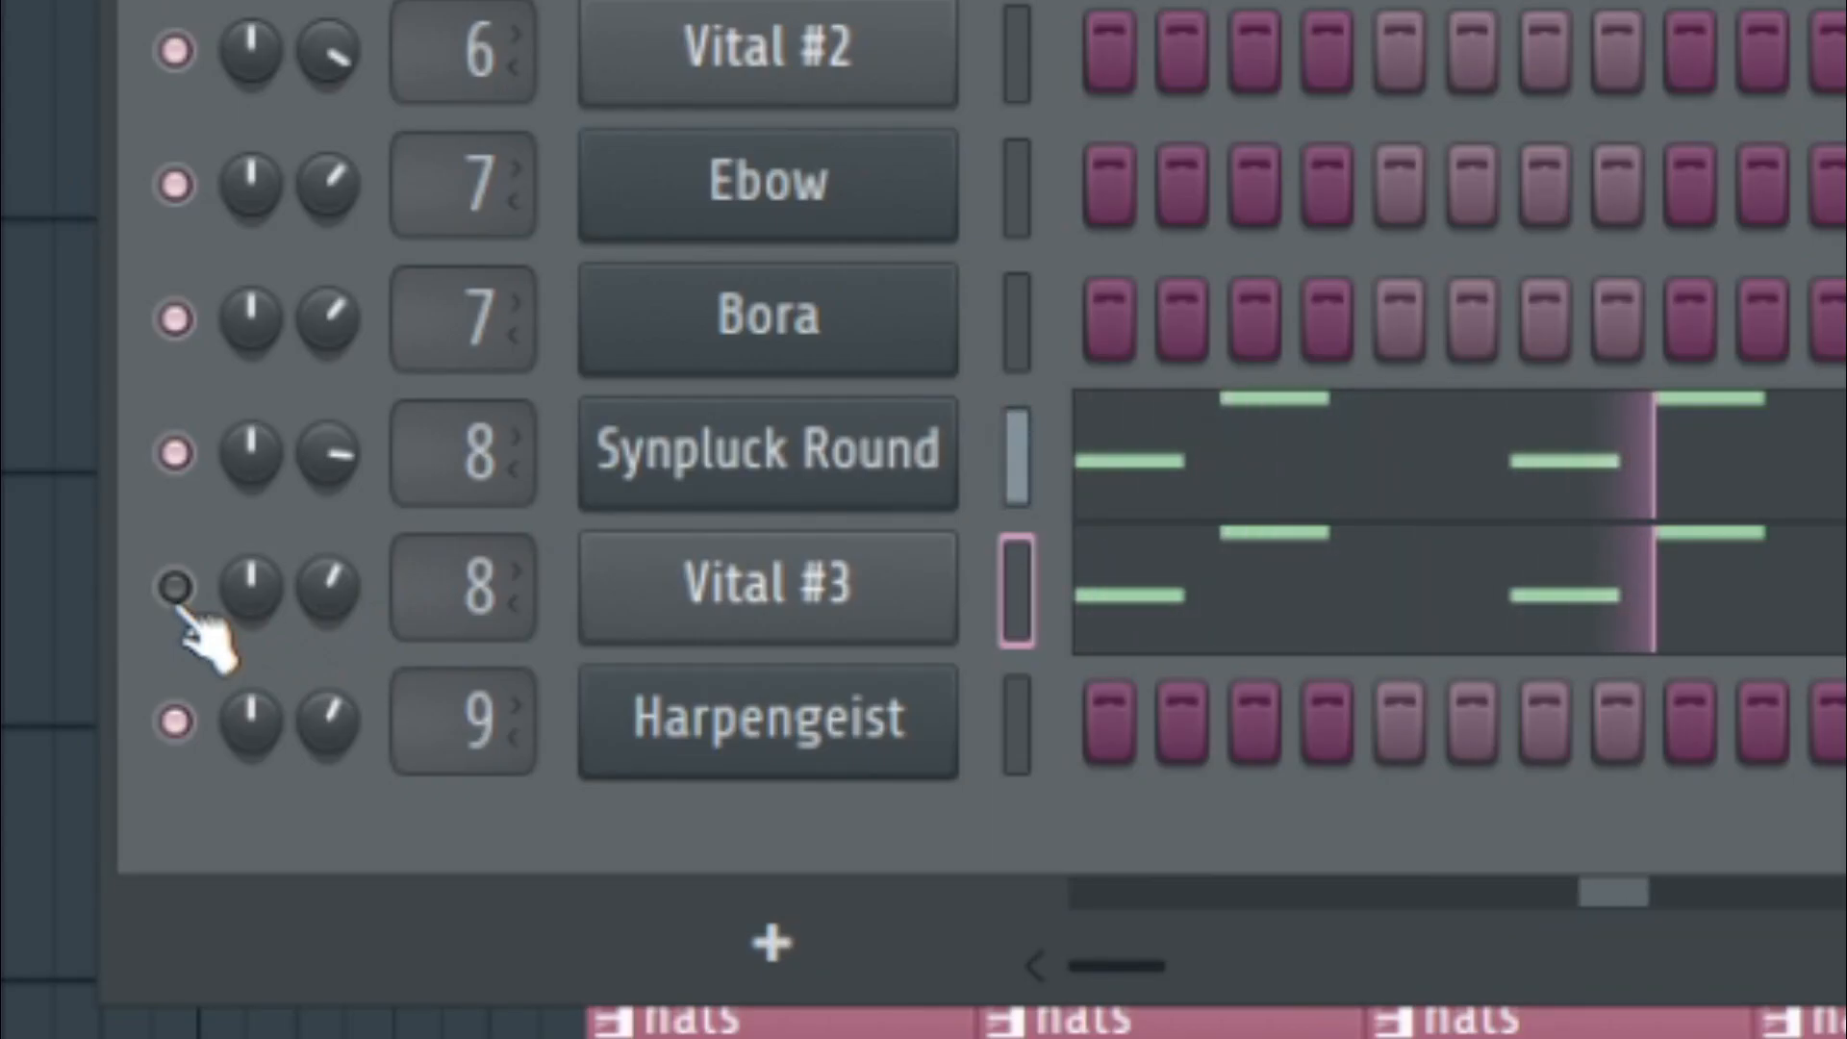
left_click(175, 587)
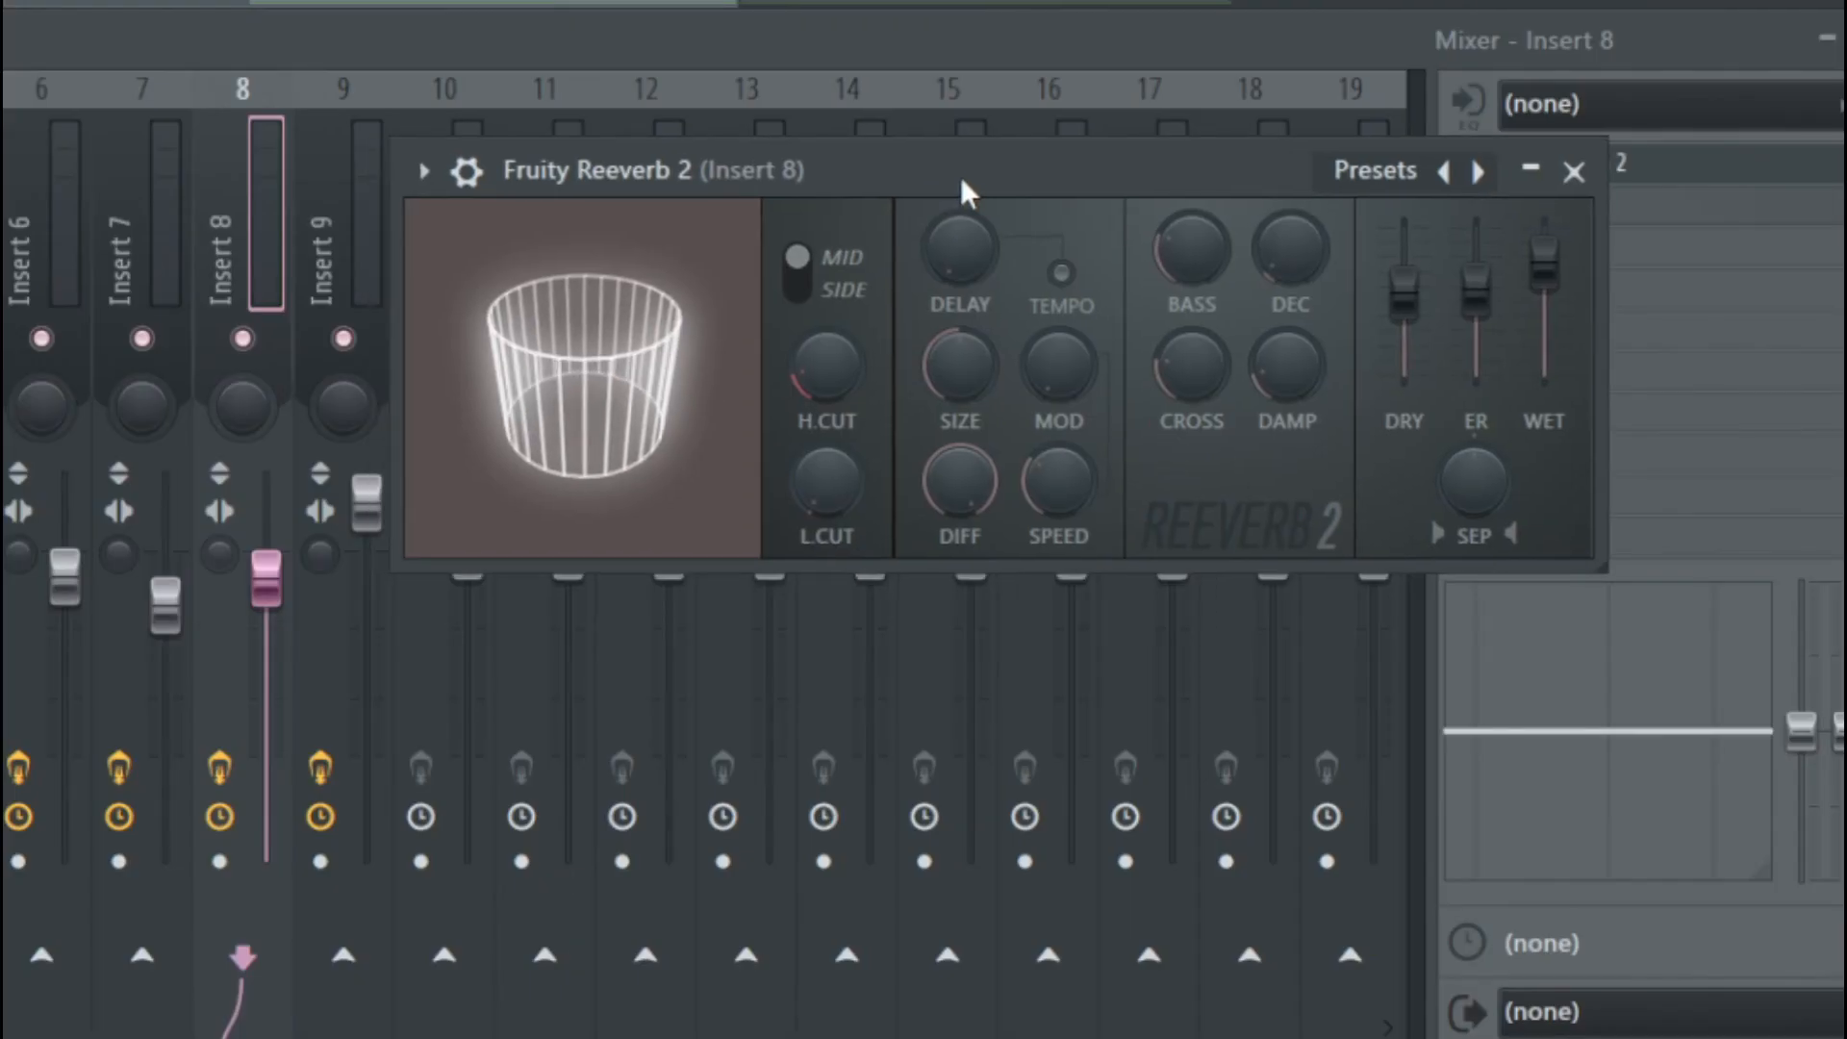
Step: Examine the Fruity Reeverb 2 settings on Insert 8 and the Fruity Blood Overdrive settings on Insert 1
left_click_drag(960, 176, 993, 176)
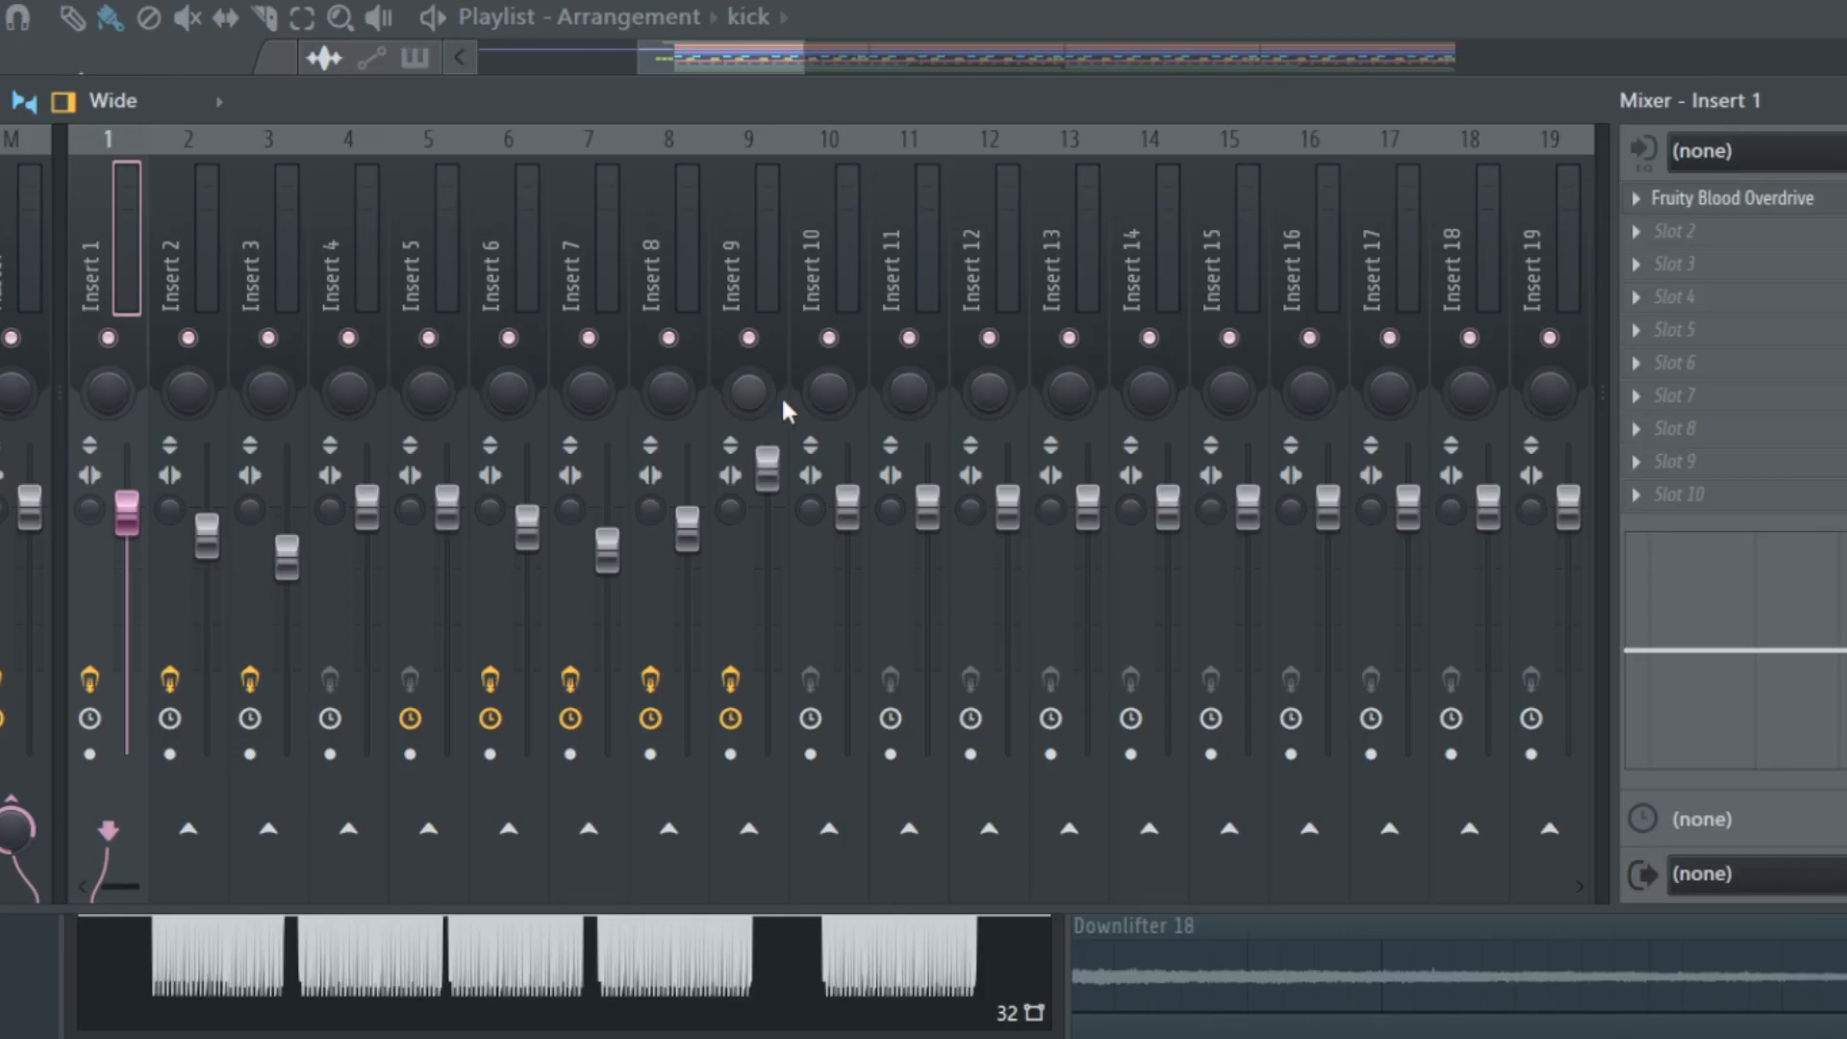
left_click(1799, 202)
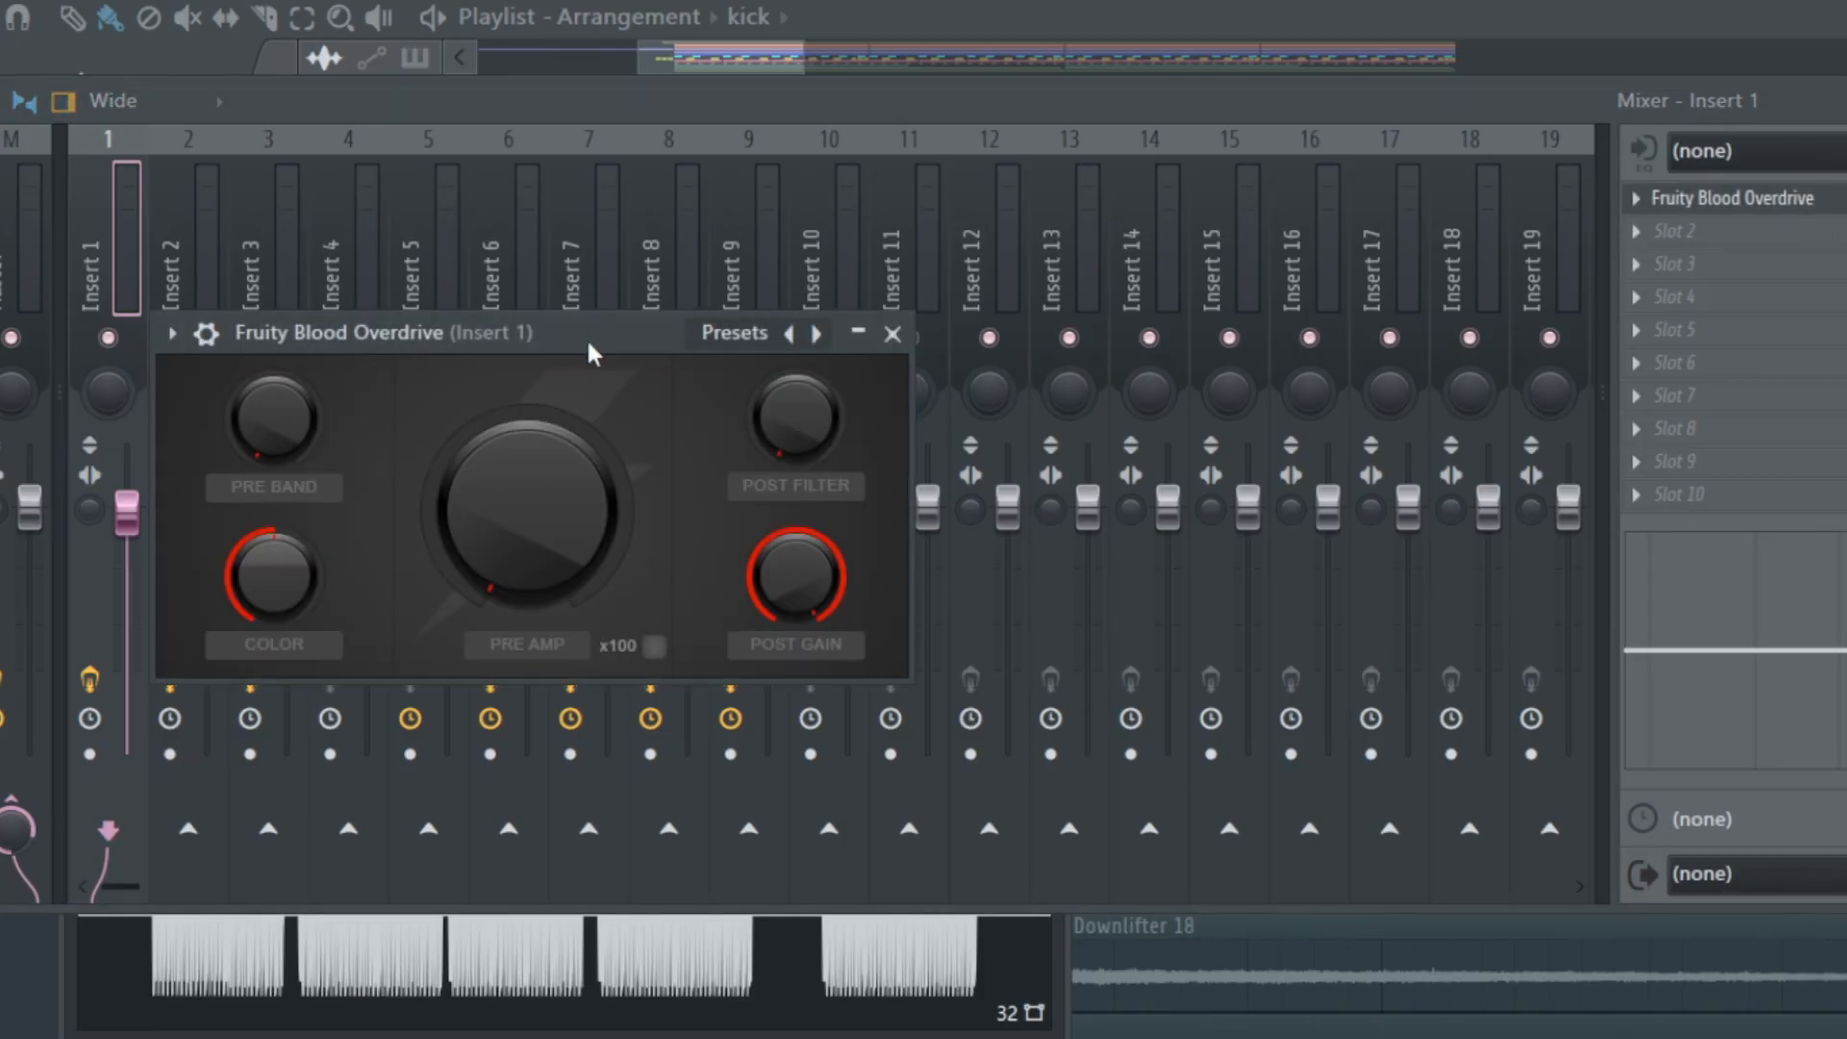
left_click_drag(605, 337, 916, 282)
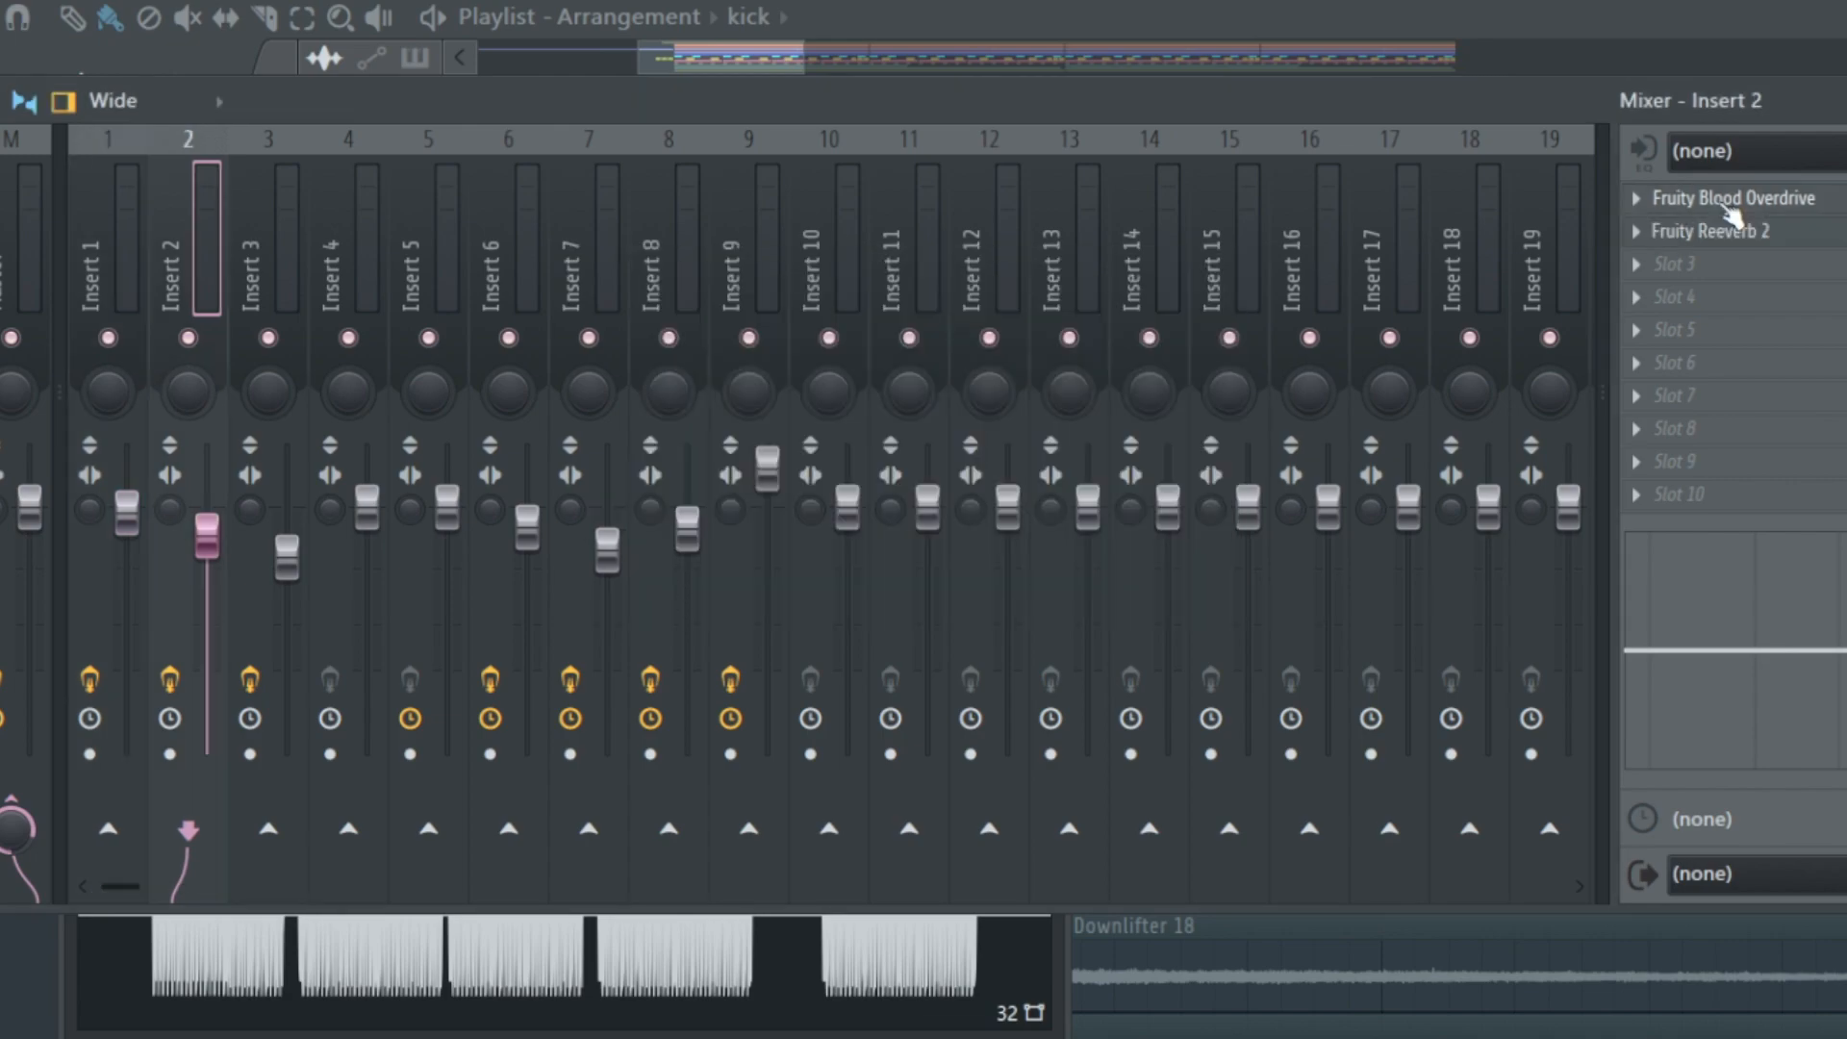
Step: Examine the Fruity Blood Overdrive and Fruity Reeverb 2 settings on mixer Insert 2
left_click(1731, 198)
left_click(1731, 206)
left_click(1746, 241)
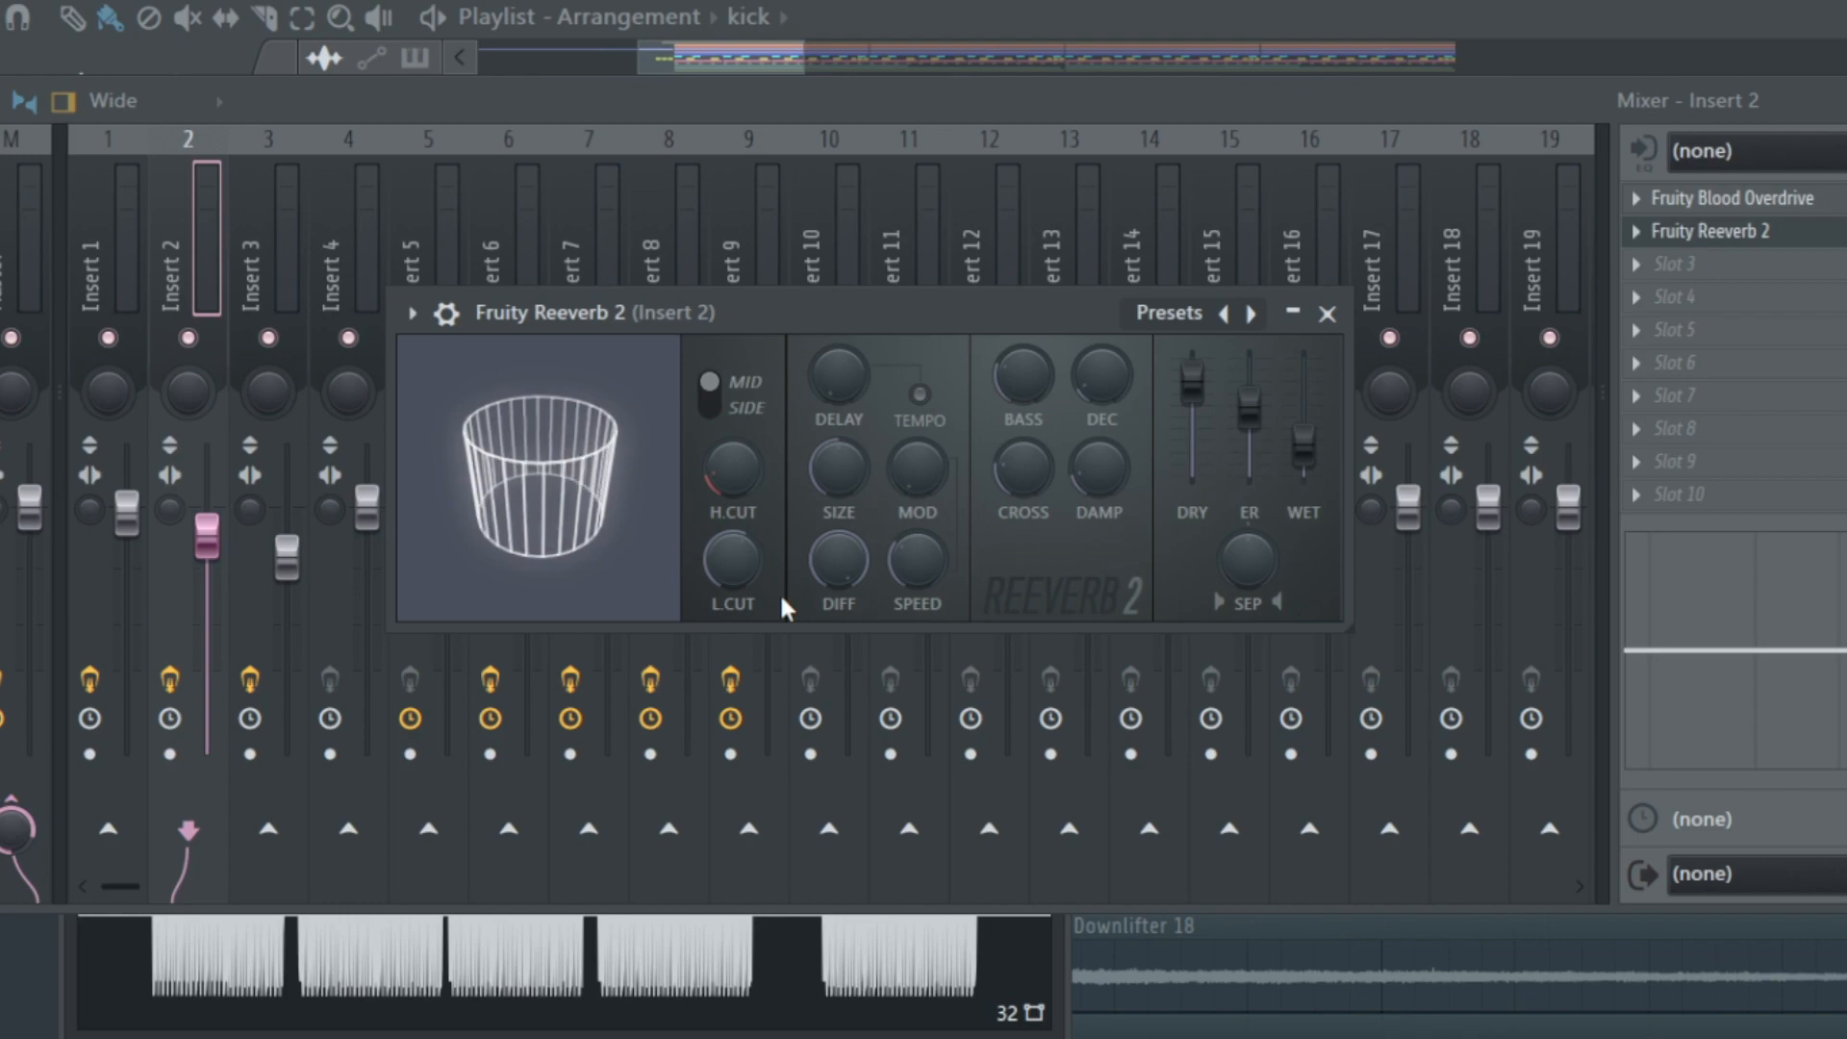
left_click(1710, 229)
left_click(1703, 202)
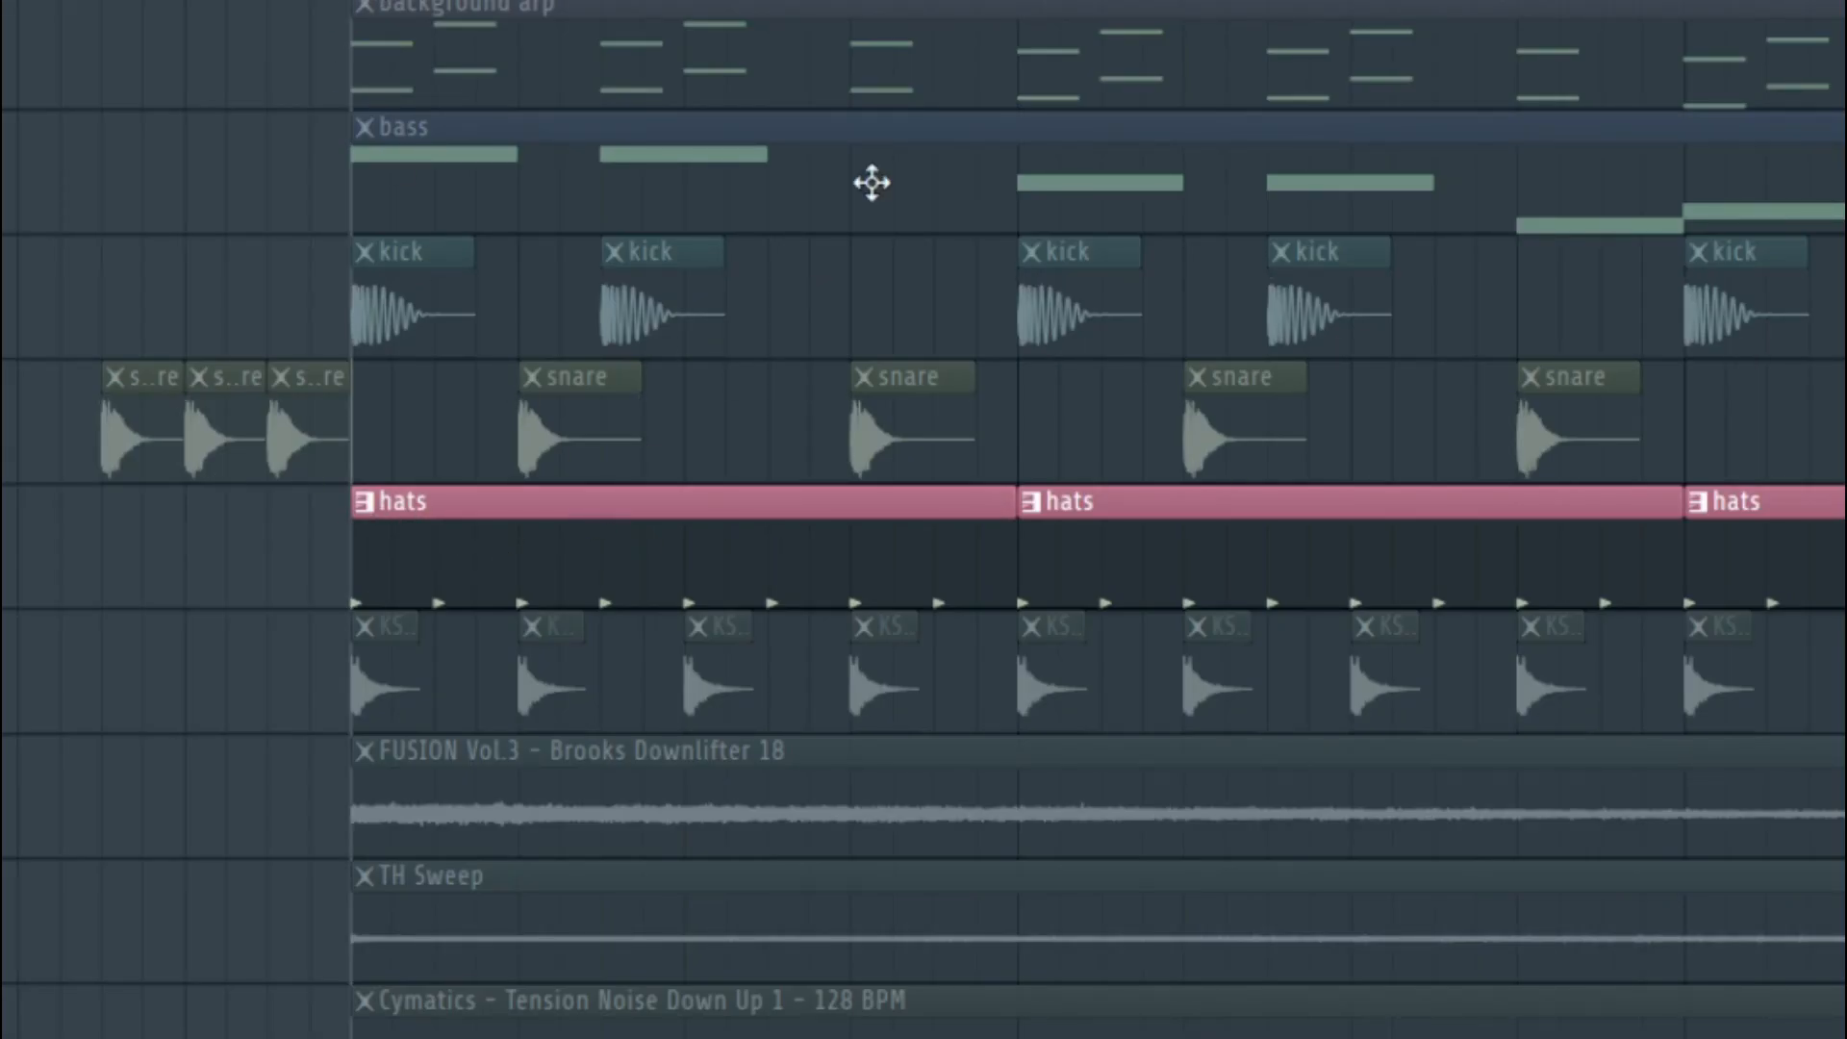
Step: Open the hats' mixer track, Insert 3, and examine its Fruity Blood Overdrive and Fruity Reeverb 2 settings
key("F6")
left_click(699, 268)
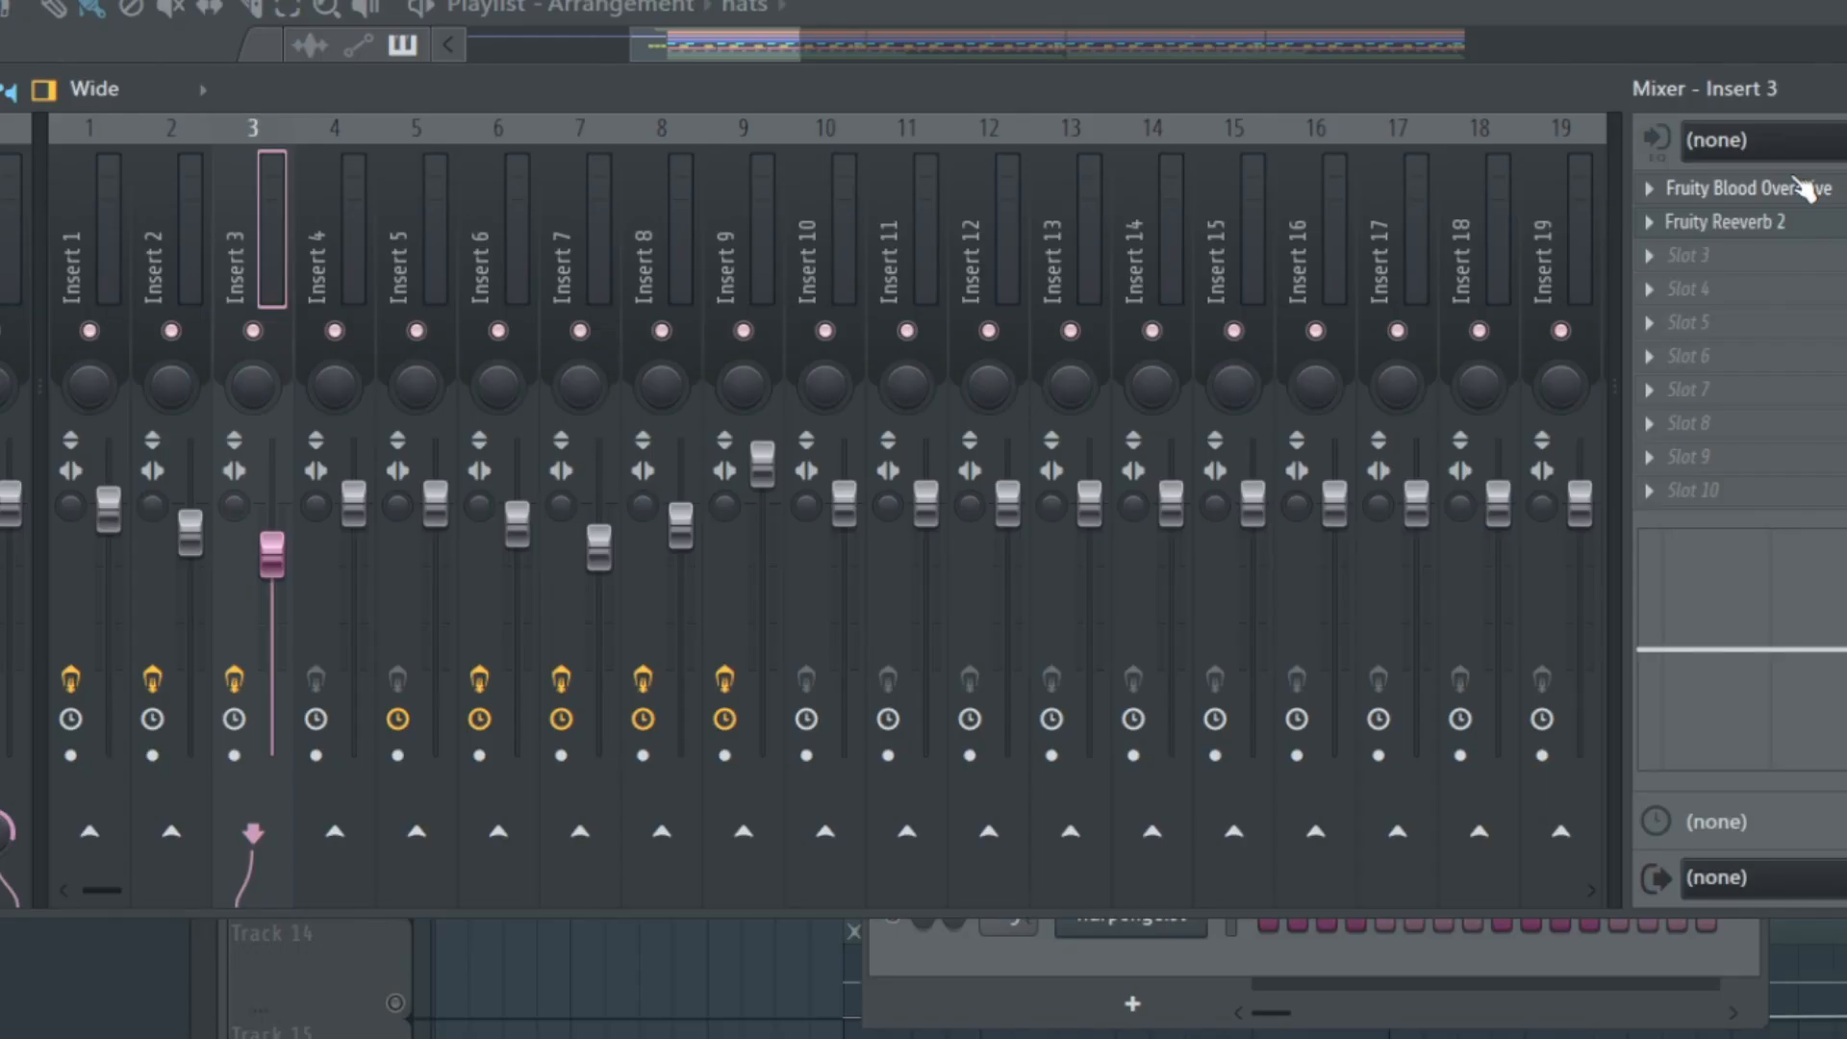
left_click(1804, 190)
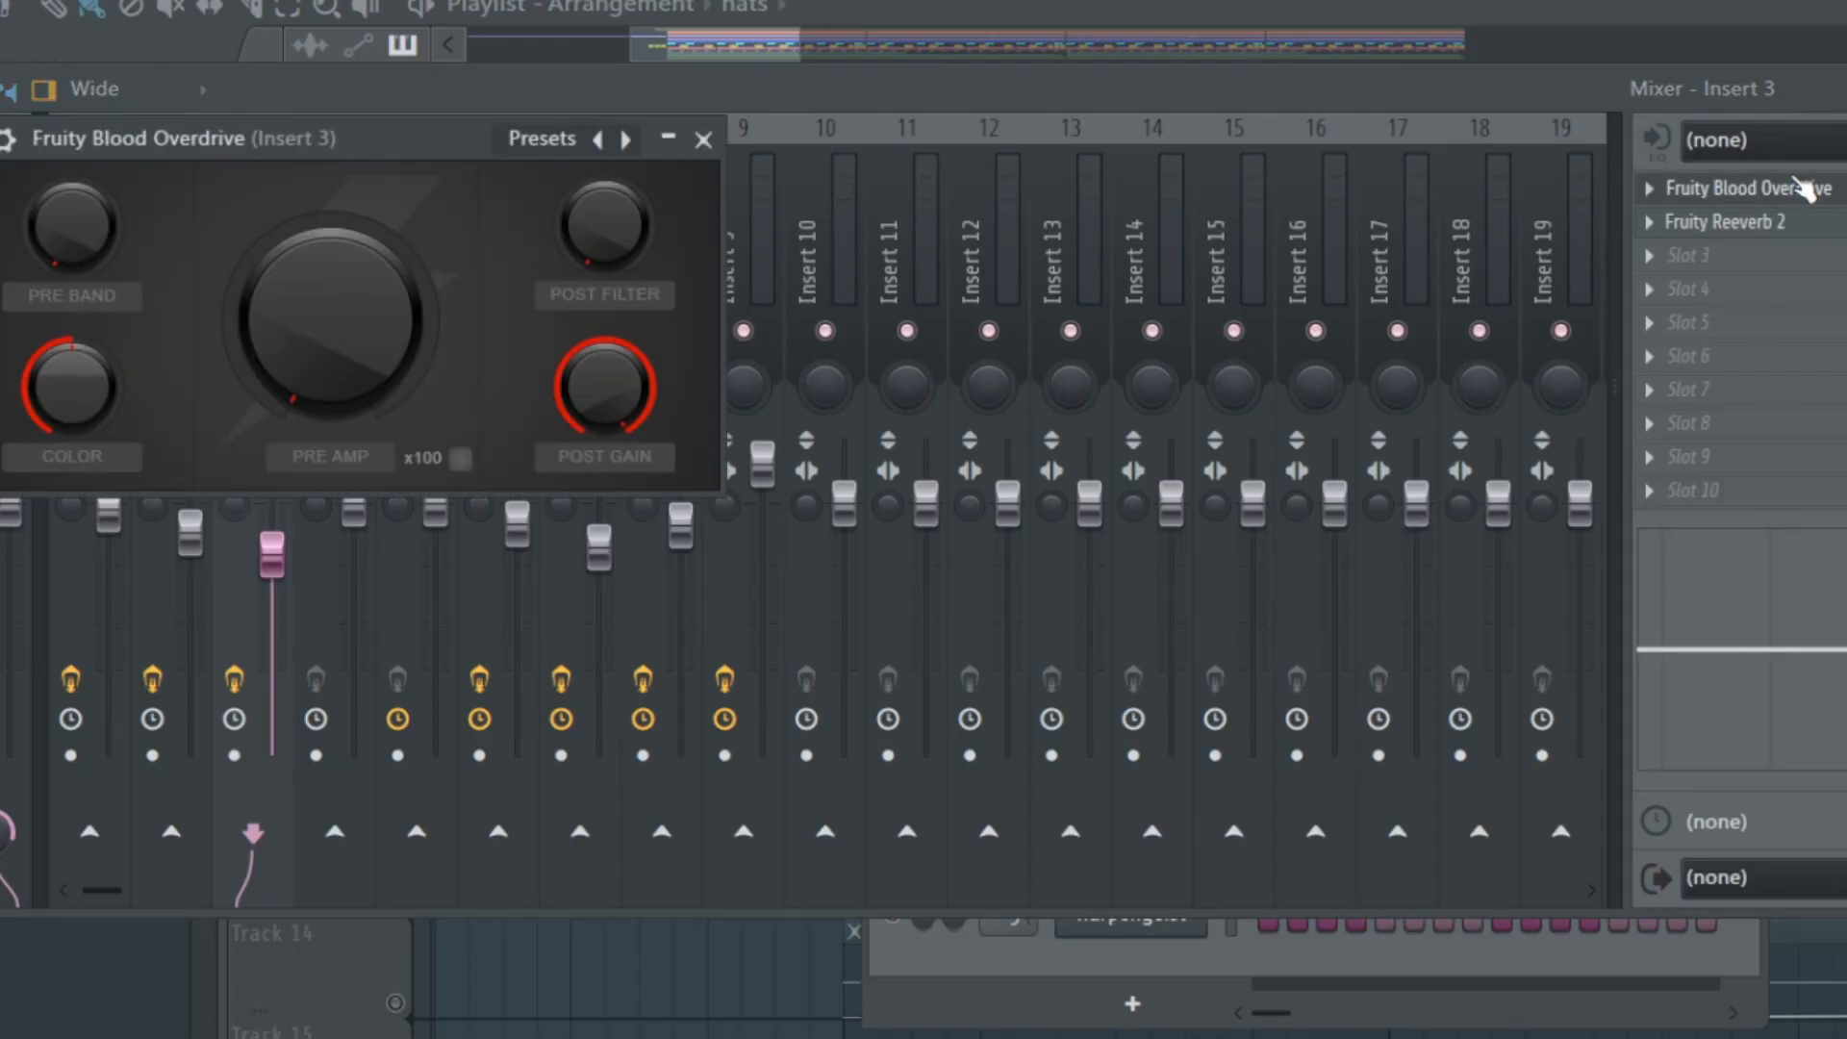
left_click(1805, 189)
left_click(1761, 222)
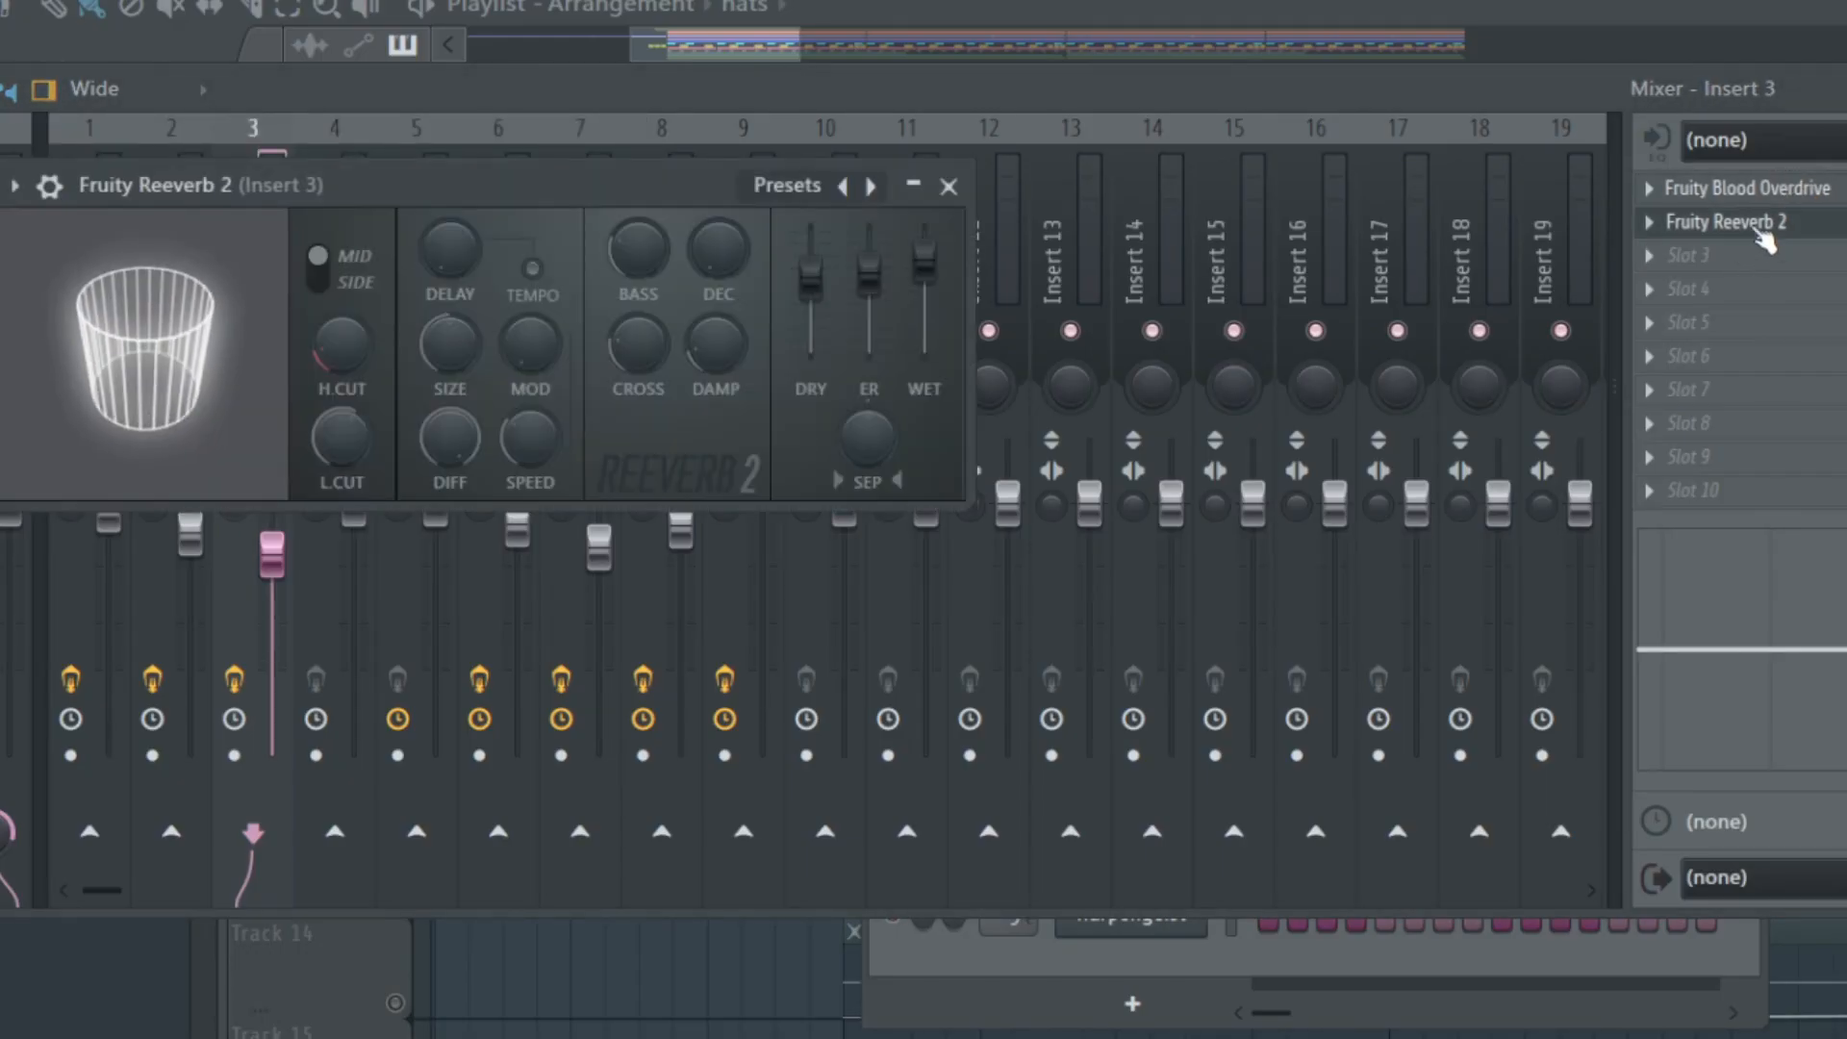
left_click_drag(445, 214, 1122, 218)
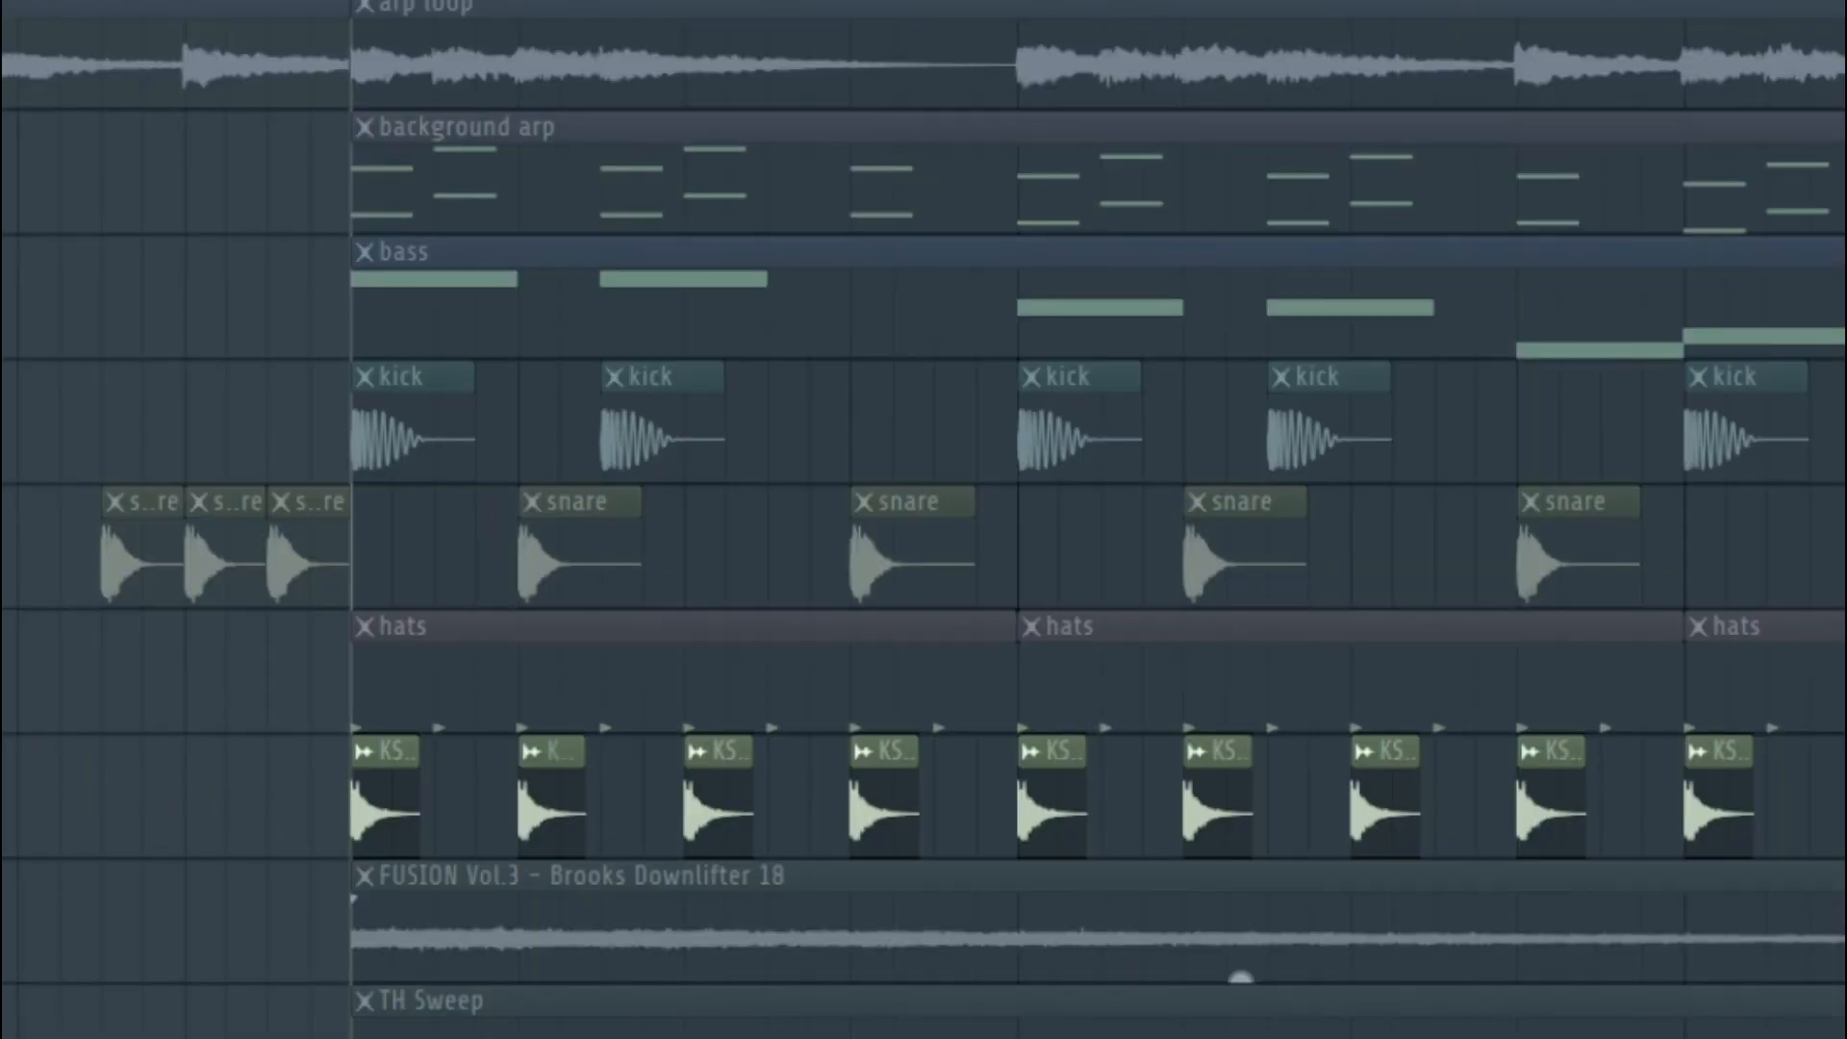
Step: Unmute the kick, snare and hats tracks in the playlist and play all the drums together
left_click(2, 423)
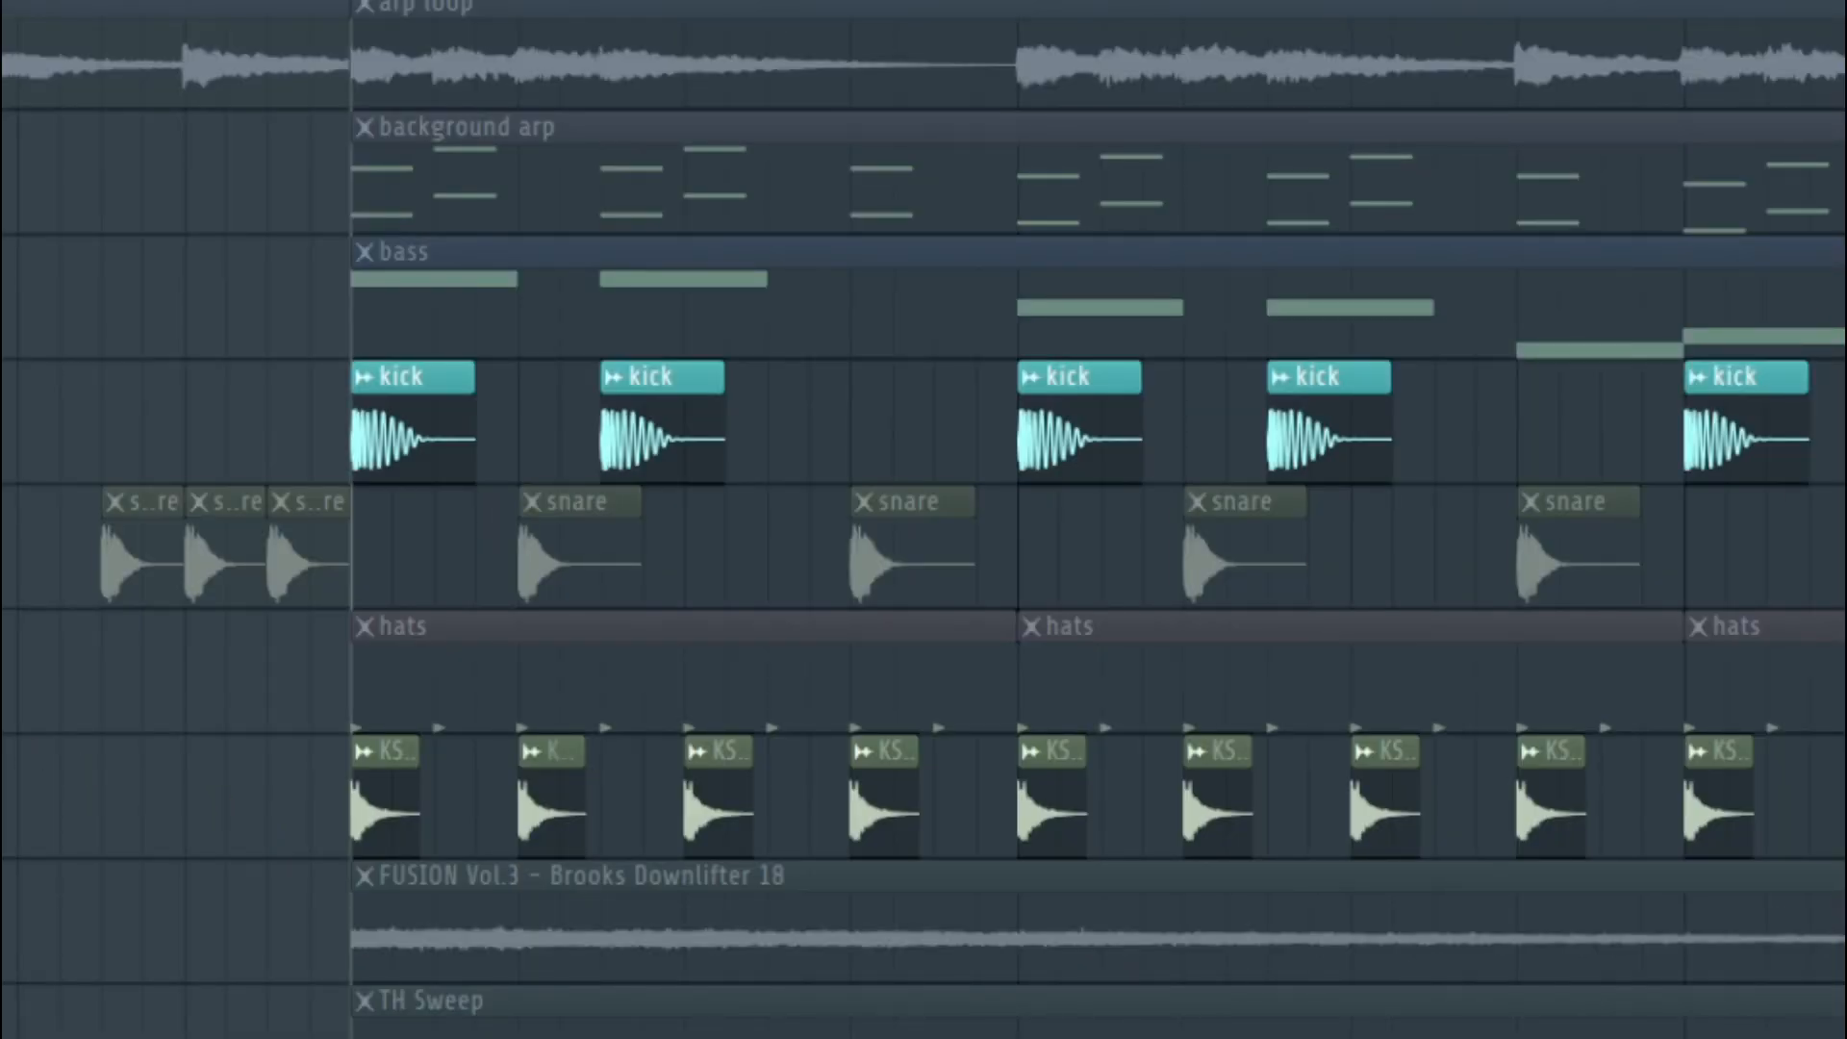
left_click(2, 548)
left_click(2, 673)
key("space")
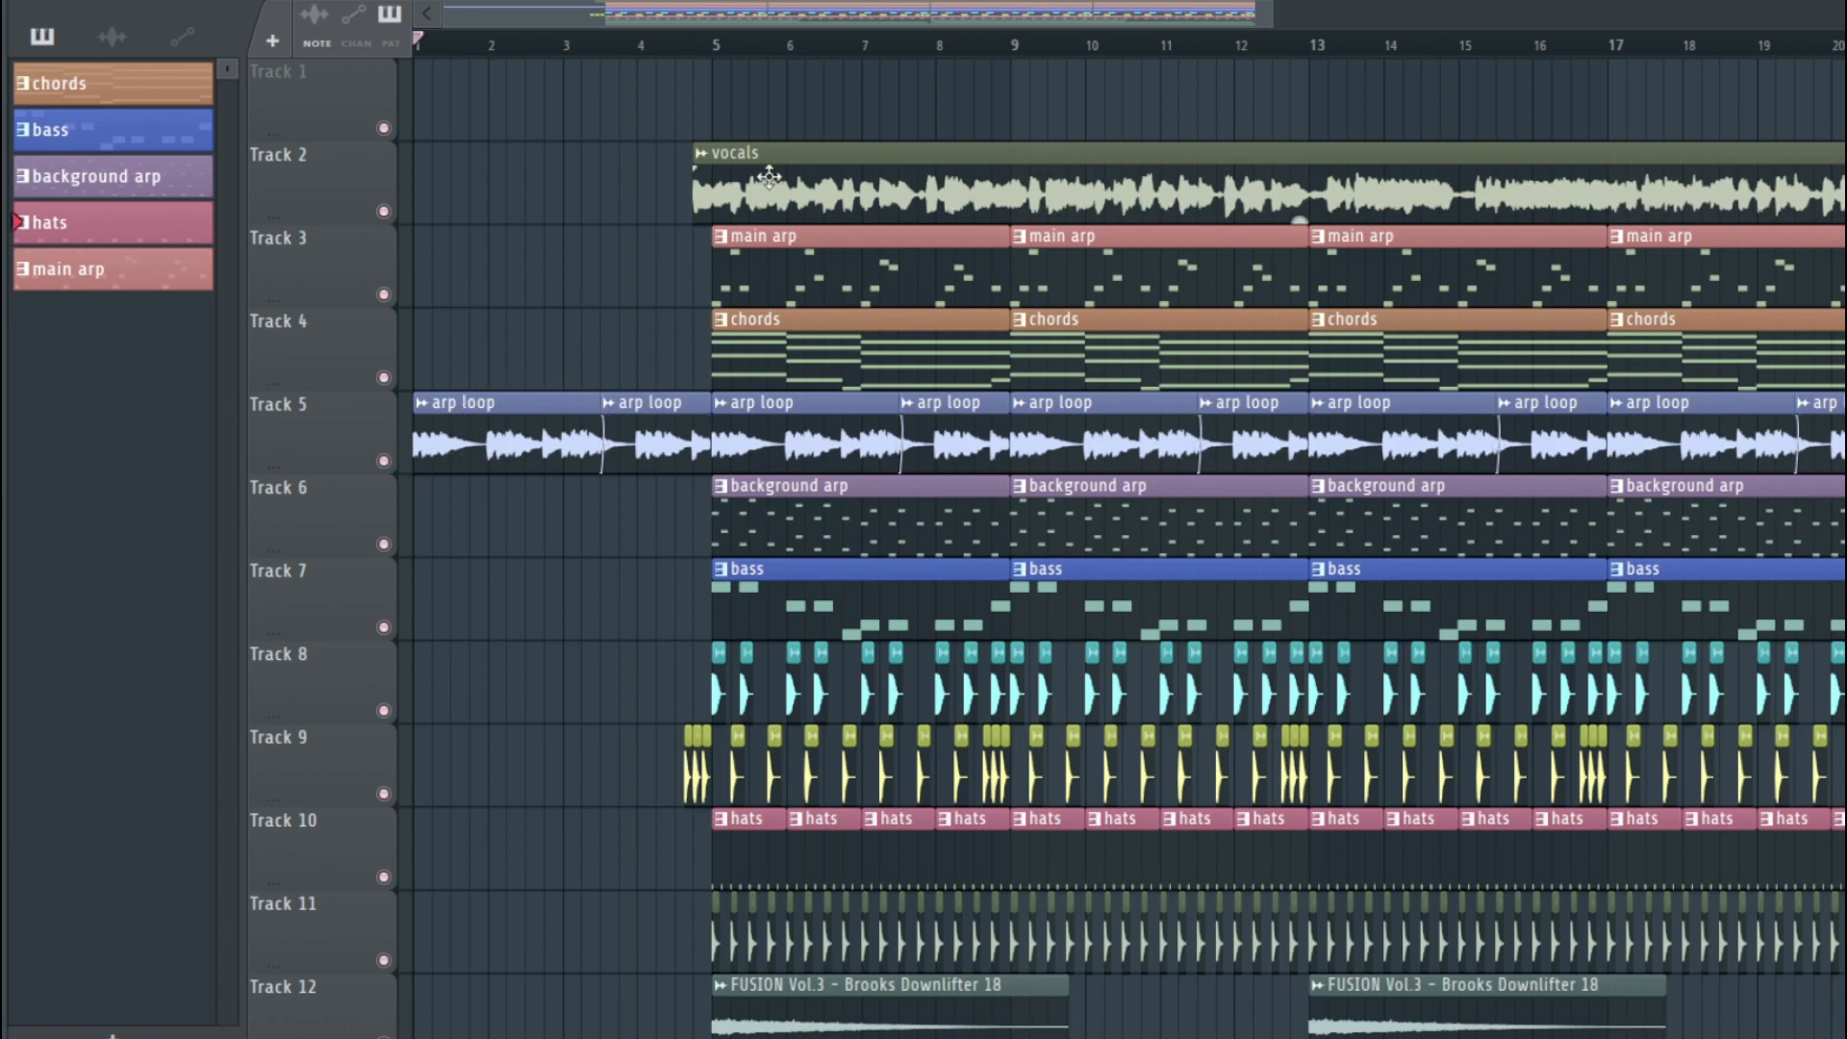
Step: Move the playback position to bar 5 and review the full arrangement from the vocals down to the effects tracks
left_click(712, 48)
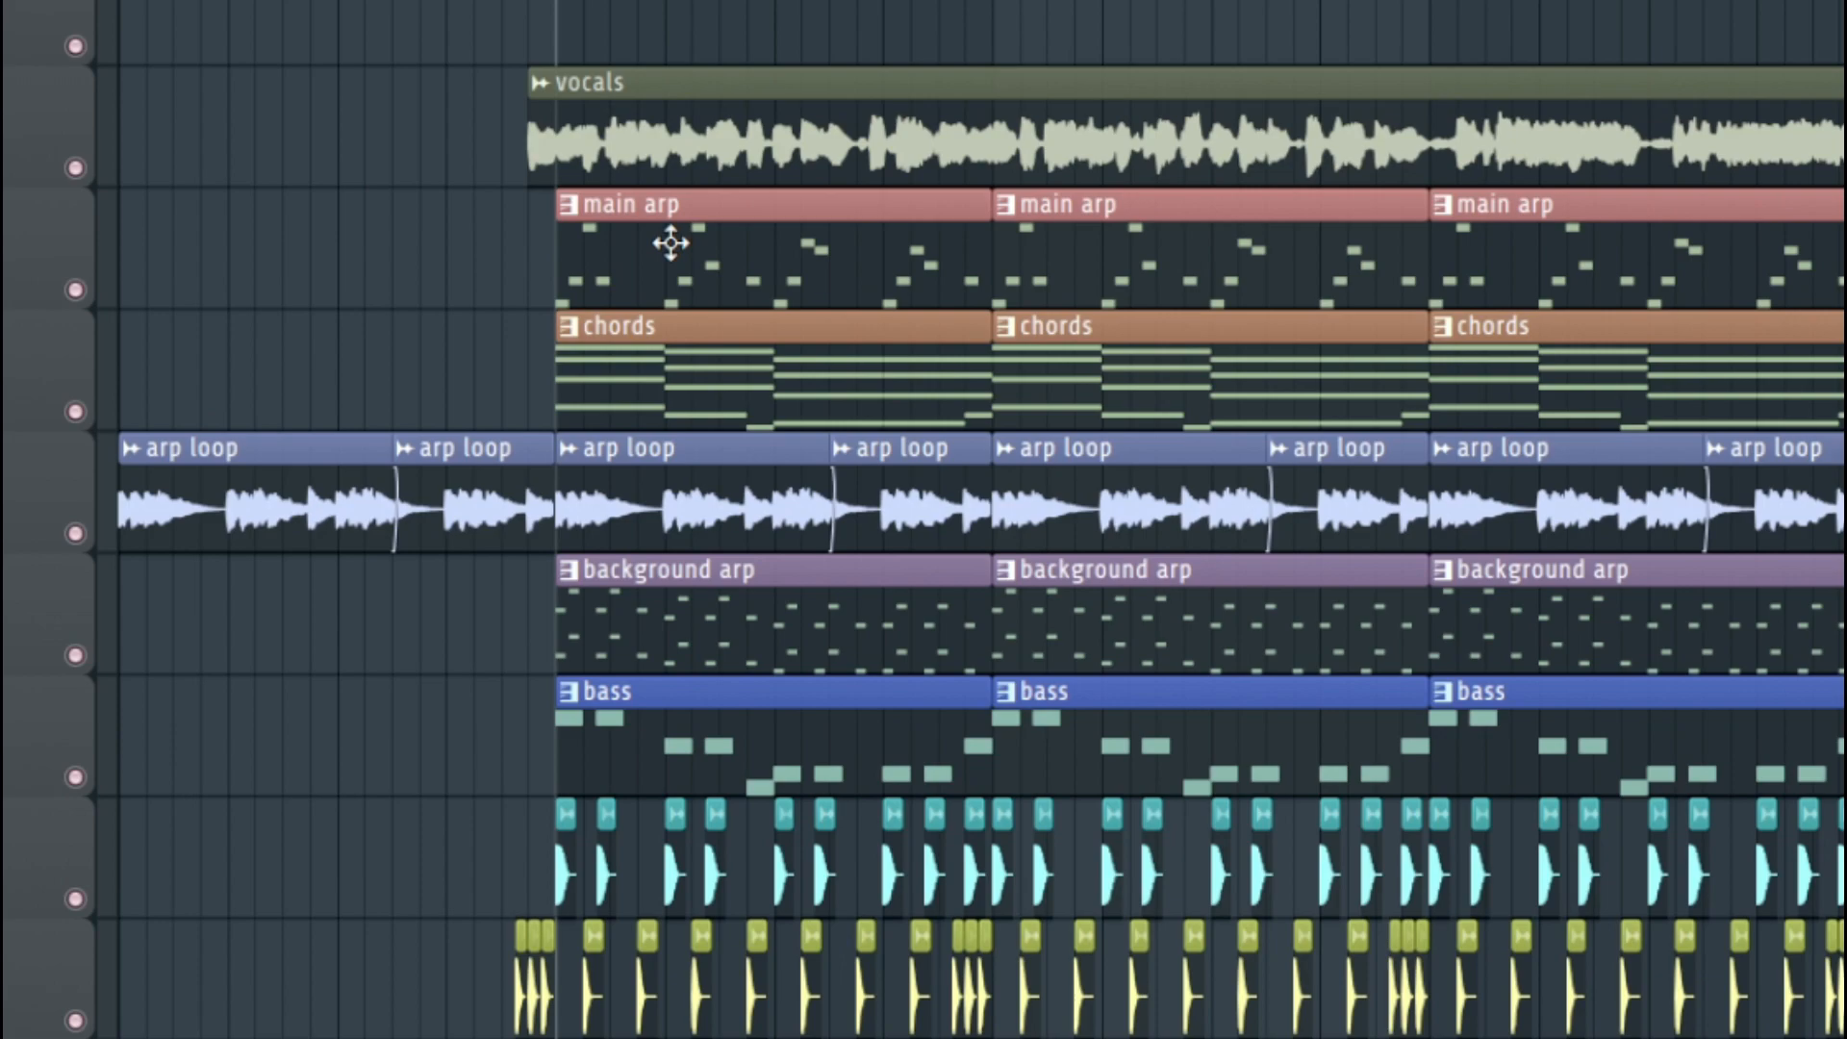
scroll(734, 352, "down", 2)
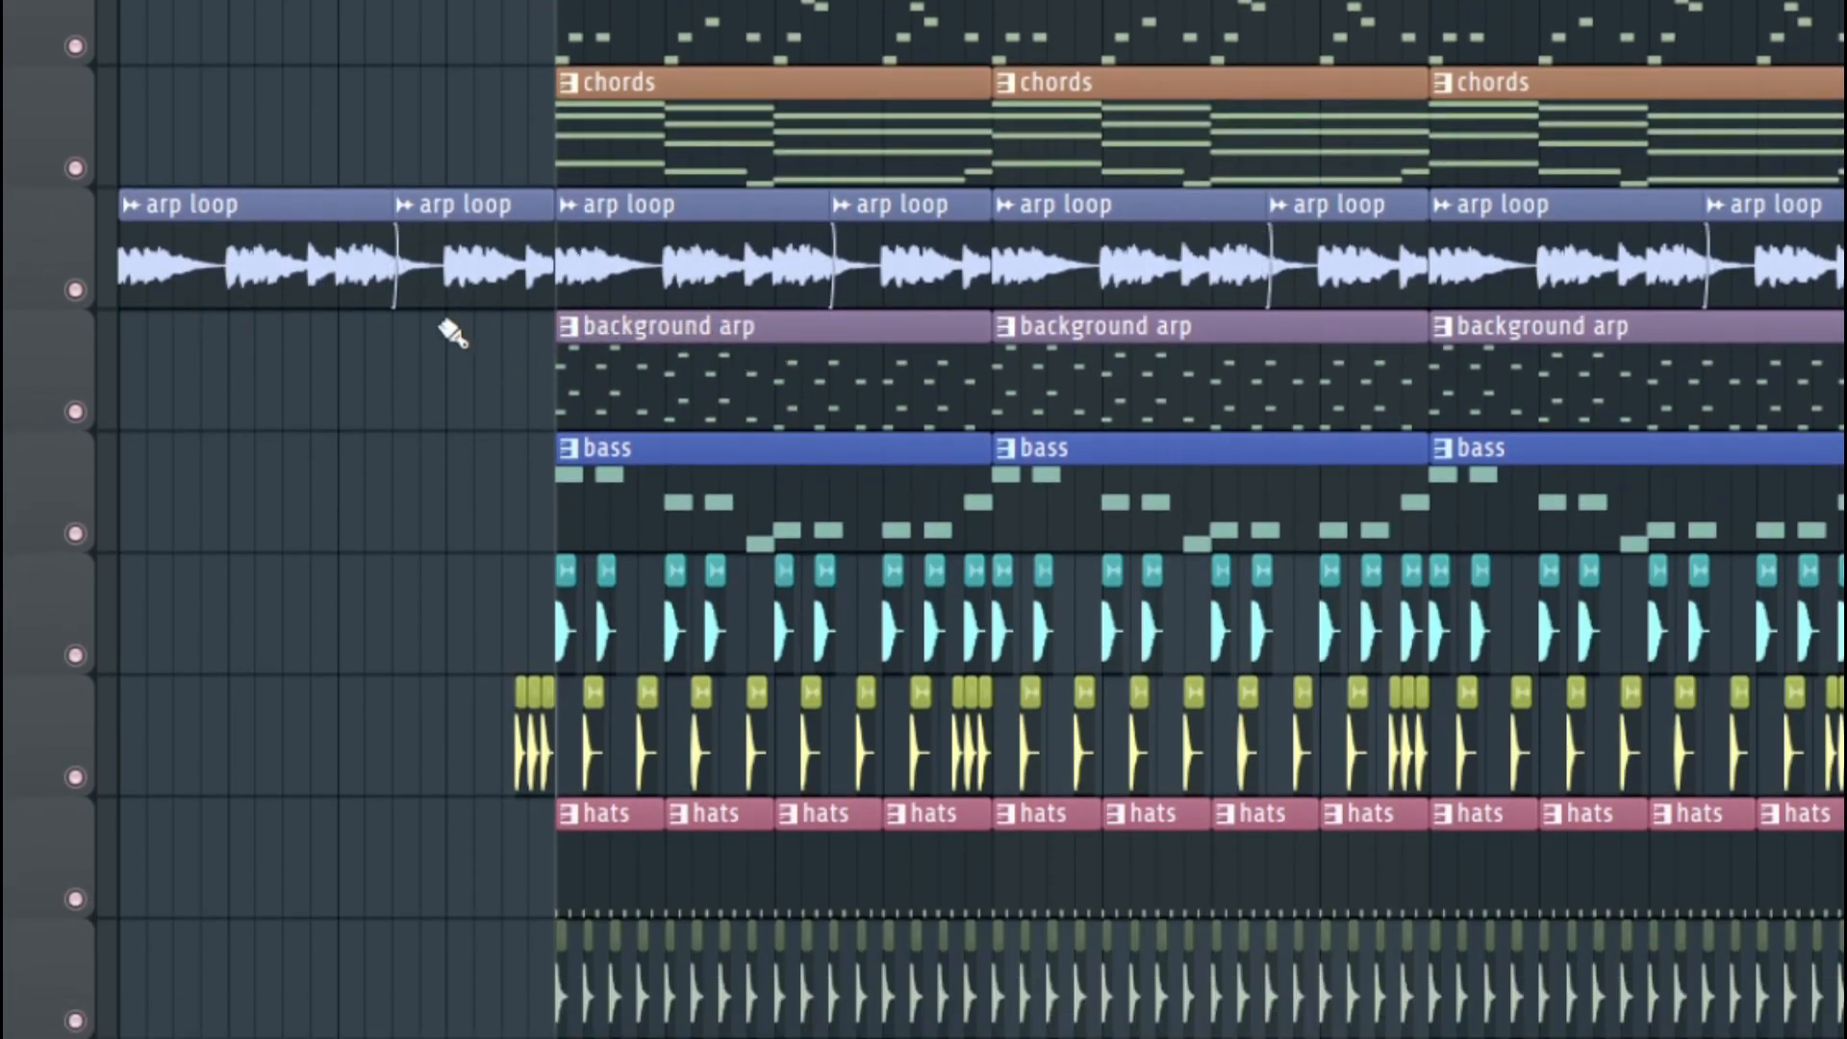
scroll(717, 186, "down", 2)
scroll(927, 522, "down", 1)
scroll(926, 523, "down", 2)
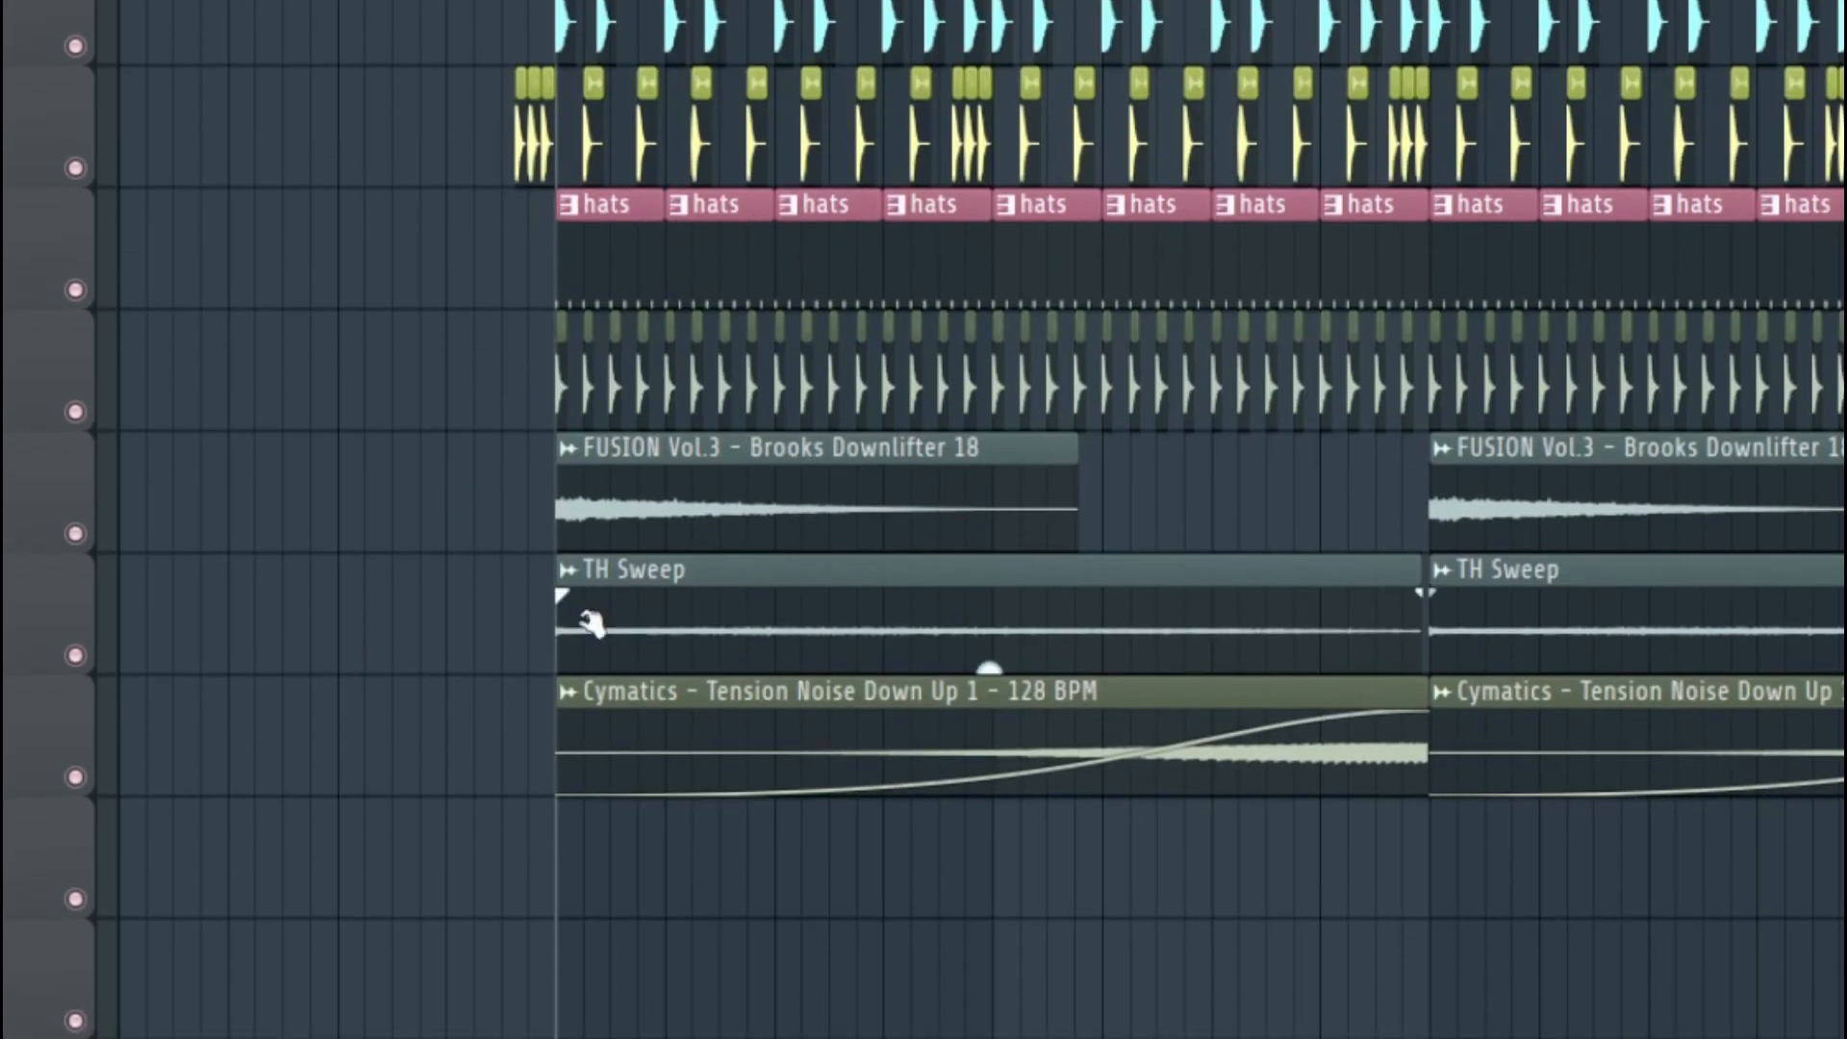
scroll(692, 5, "down", 2)
scroll(1528, 794, "up", 6)
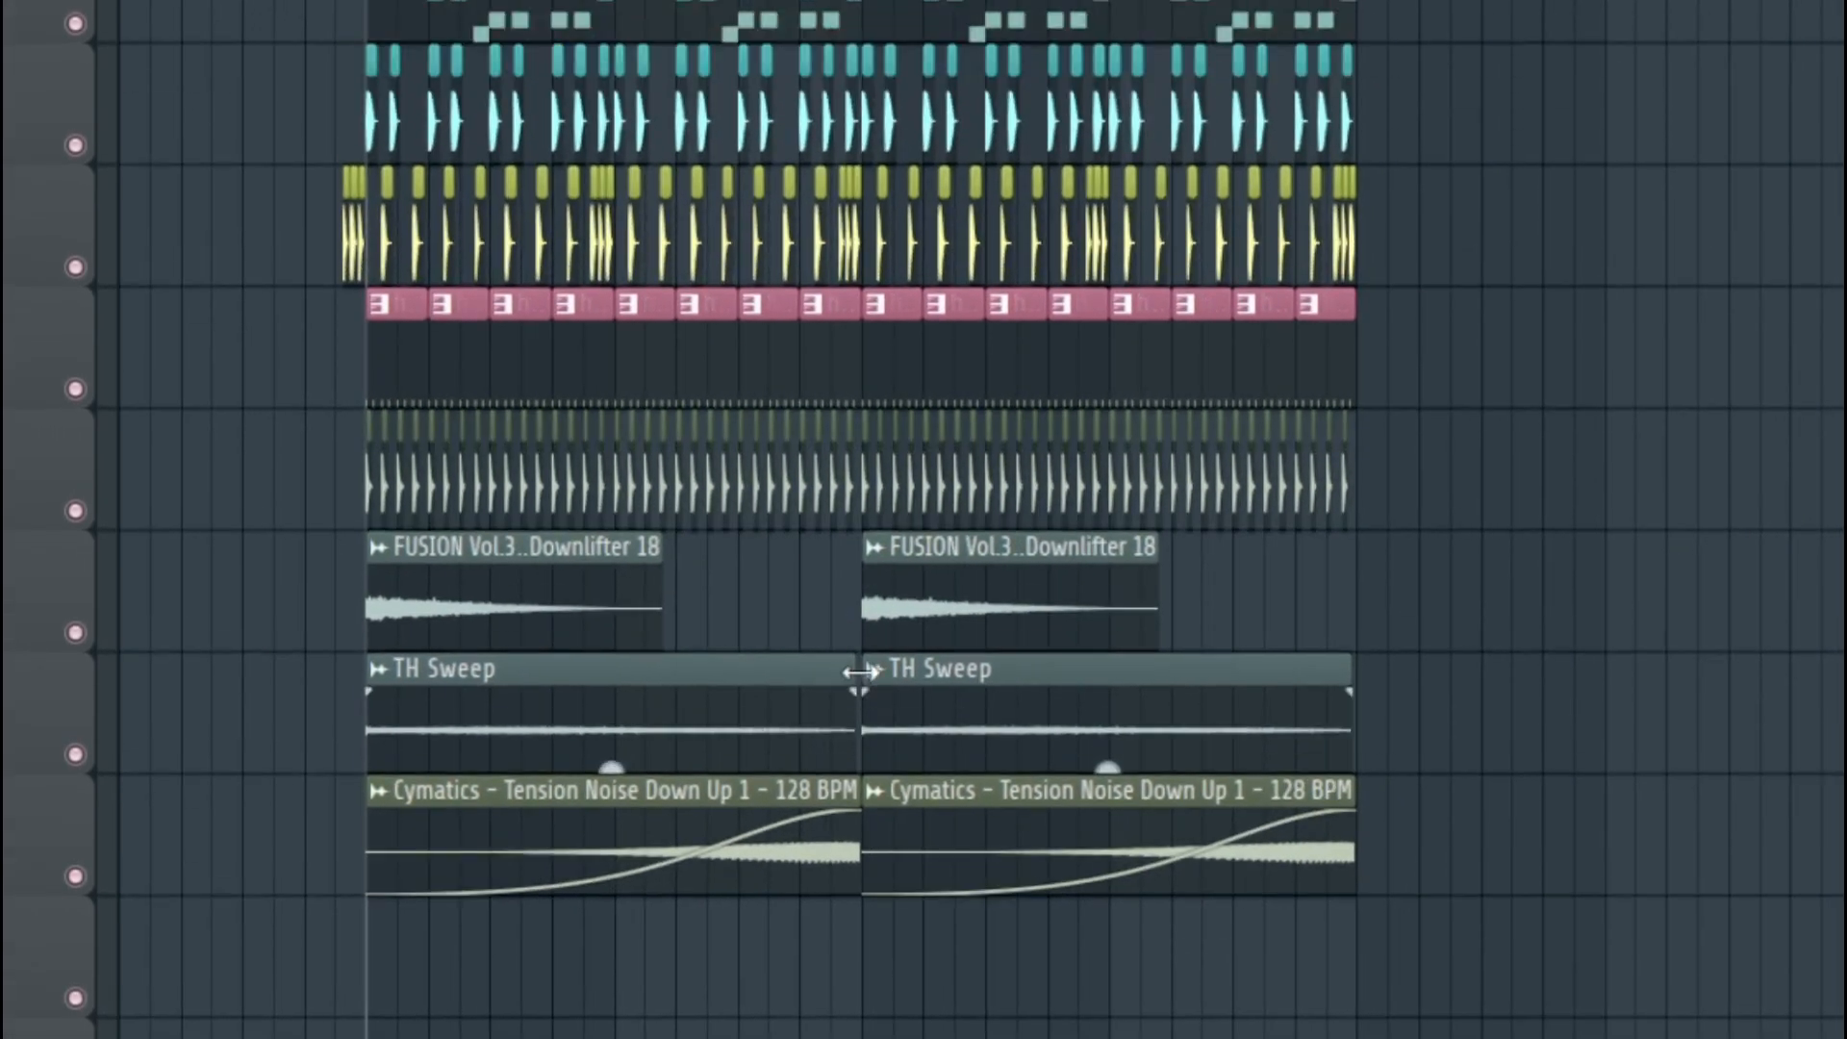